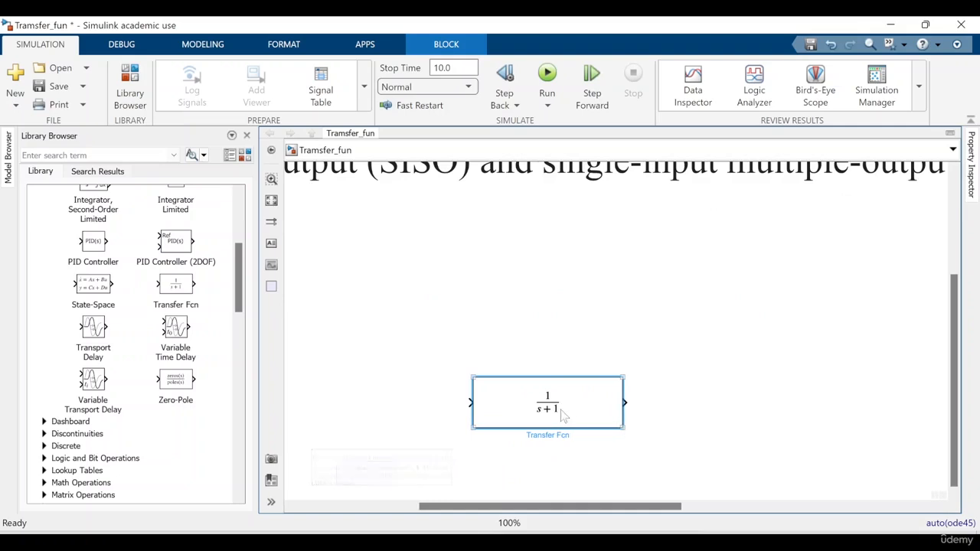
Add a Step block before the Transfer Fcn block and connect its output to the Transfer Fcn input
double_click(331, 383)
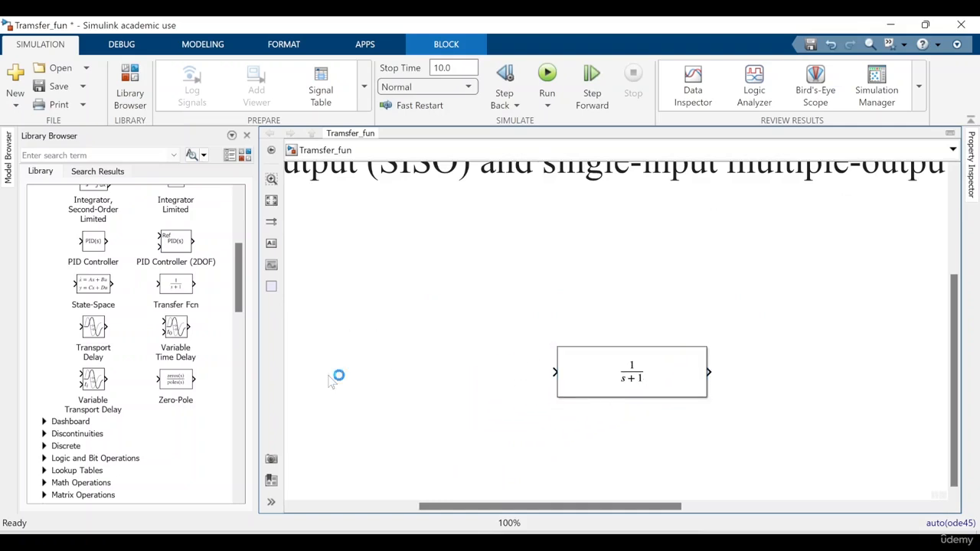
type("ste")
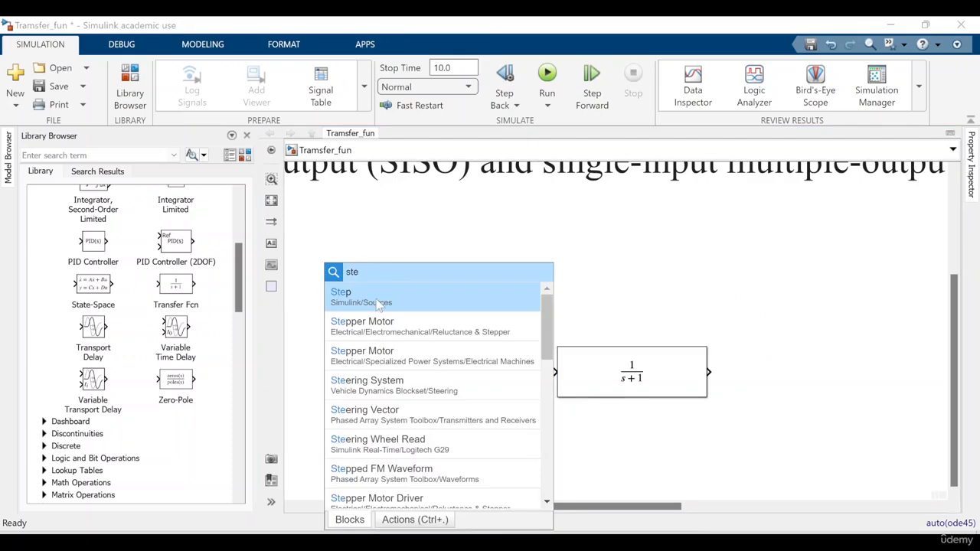
left_click(376, 304)
left_click_drag(331, 376, 403, 372)
left_click(445, 372)
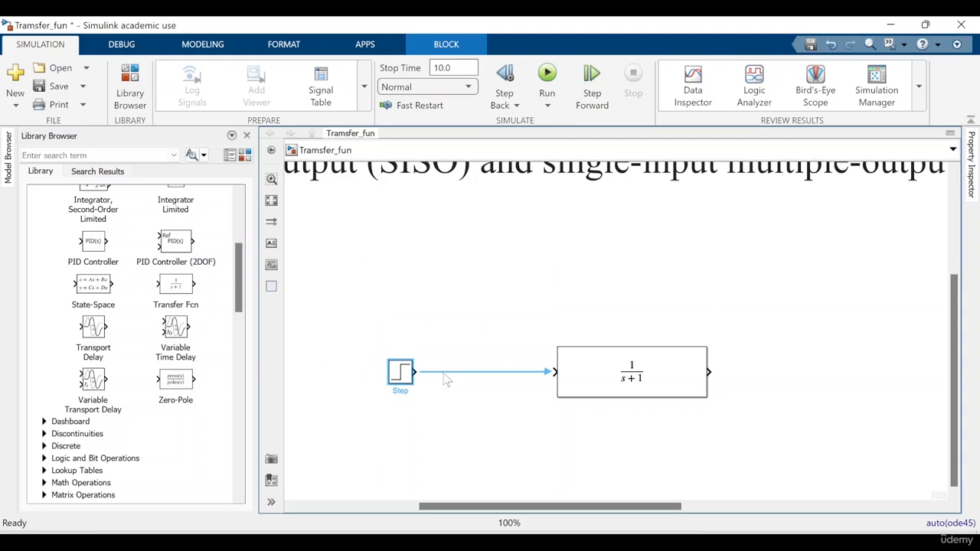
Add a Scope block after the Transfer Fcn block and connect it to the transfer function's output
double_click(877, 346)
type("sc")
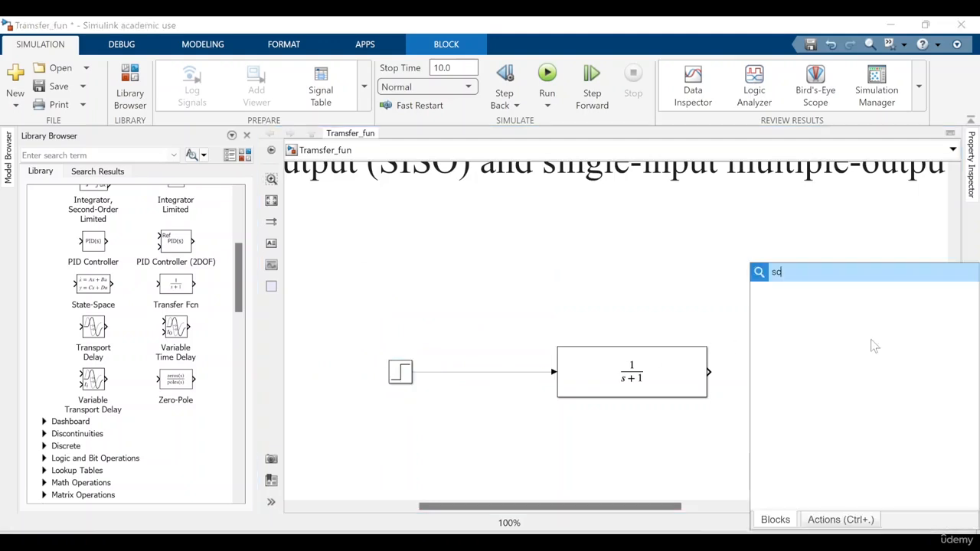
left_click(790, 292)
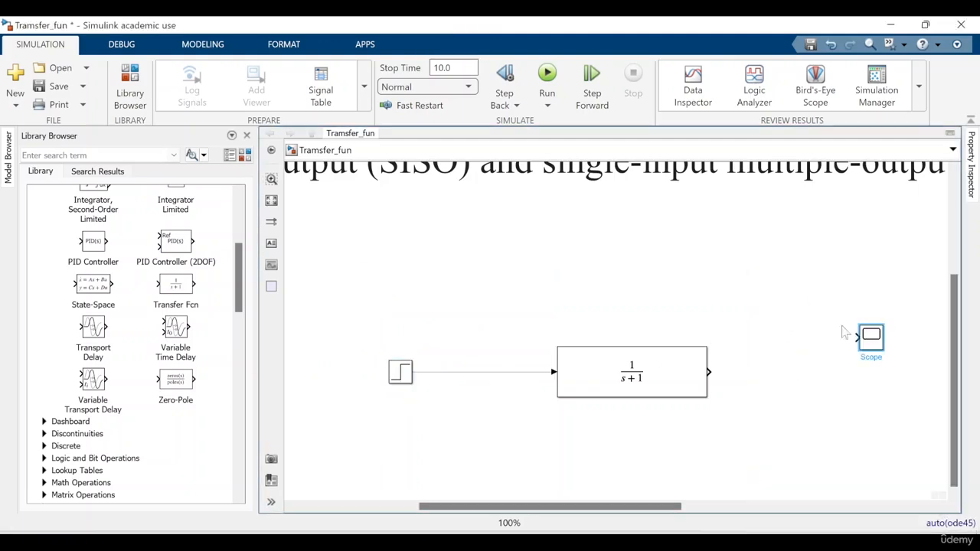
left_click_drag(867, 346, 847, 372)
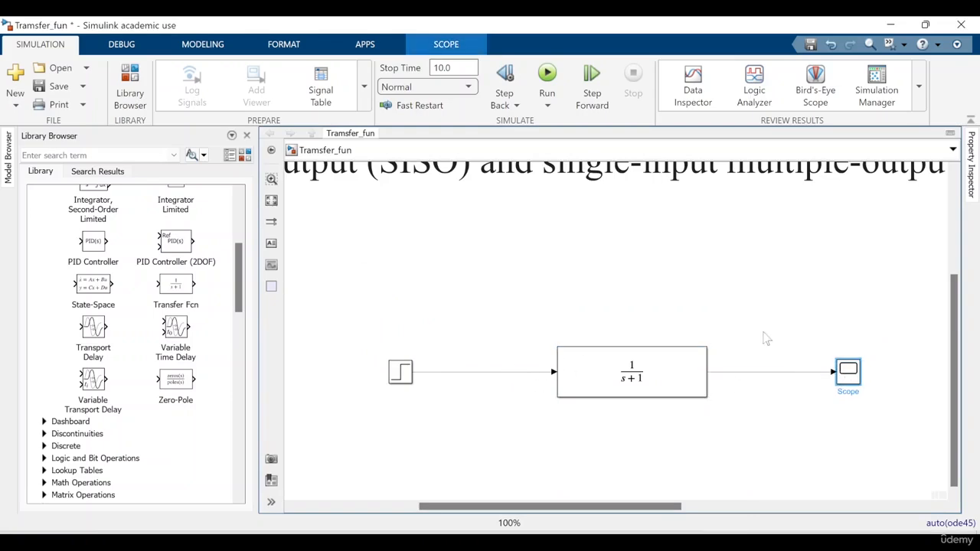
Branch the Step signal to a second Scope input and shift the Scope up so the Transfer Fcn output line runs straight
left_click(497, 373)
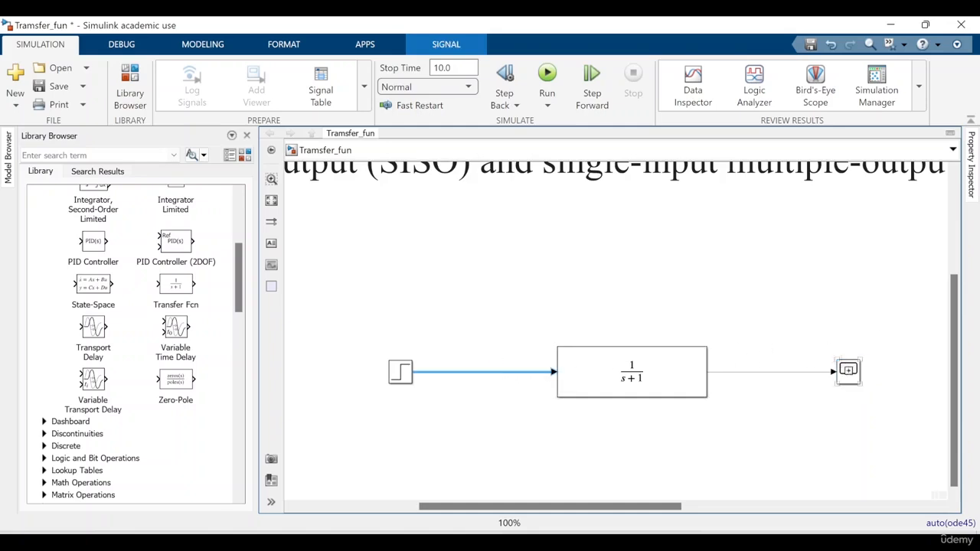
left_click_drag(843, 372, 513, 374)
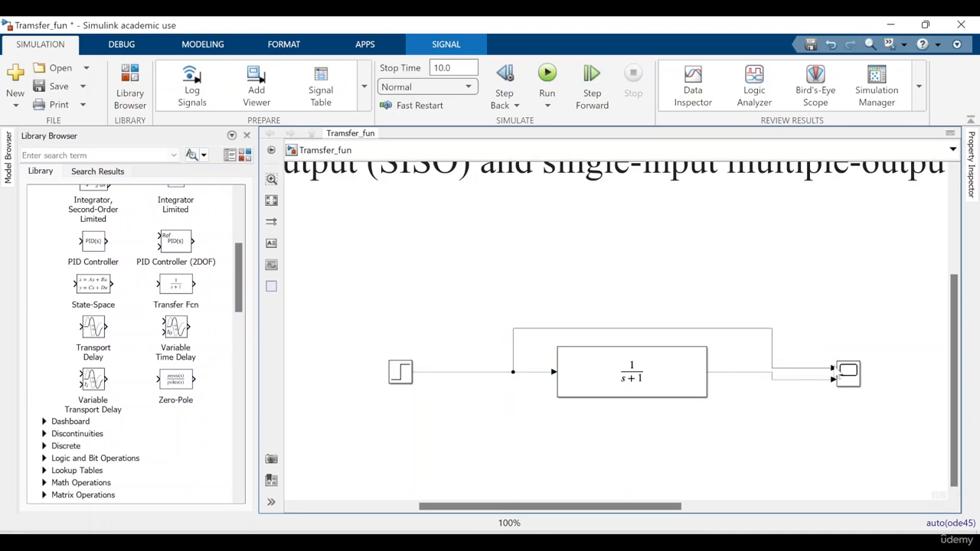
left_click_drag(849, 378, 848, 370)
left_click(837, 388)
Run the simulation with the 10.0 stop time and open the Scope to display the response
left_click(641, 364)
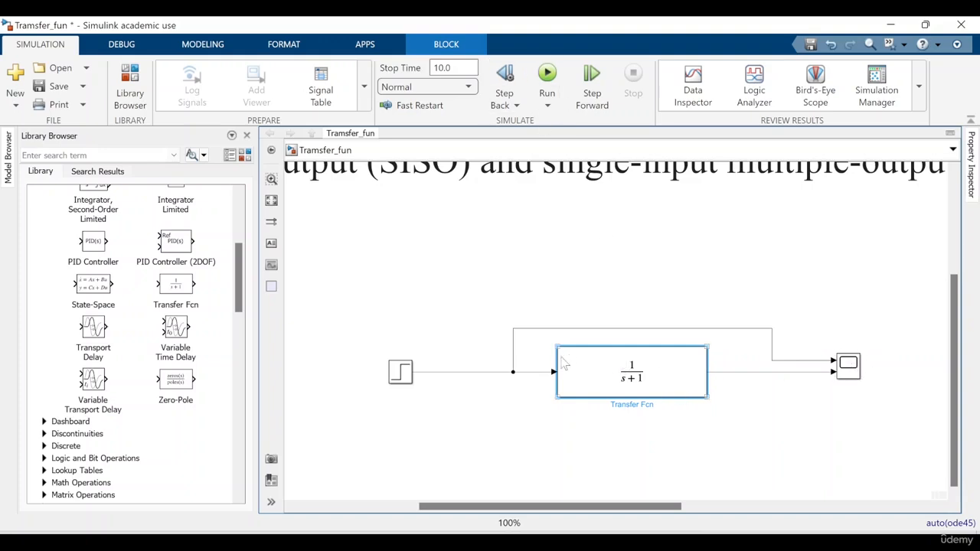
left_click(547, 77)
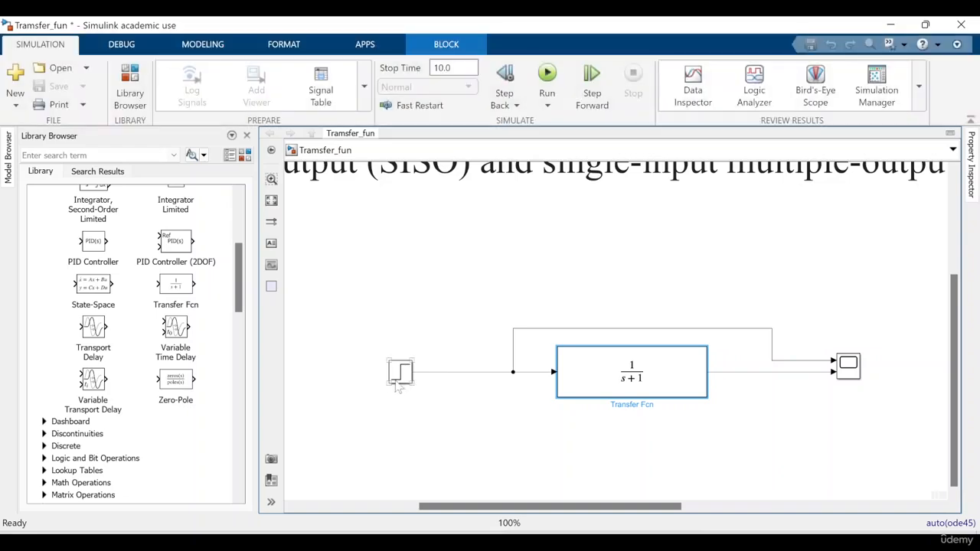
left_click(857, 373)
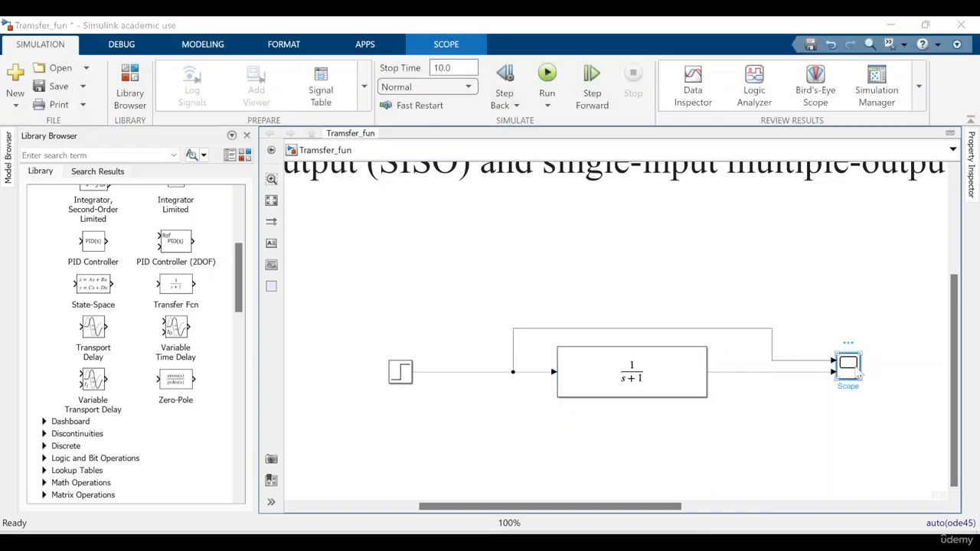
double_click(857, 374)
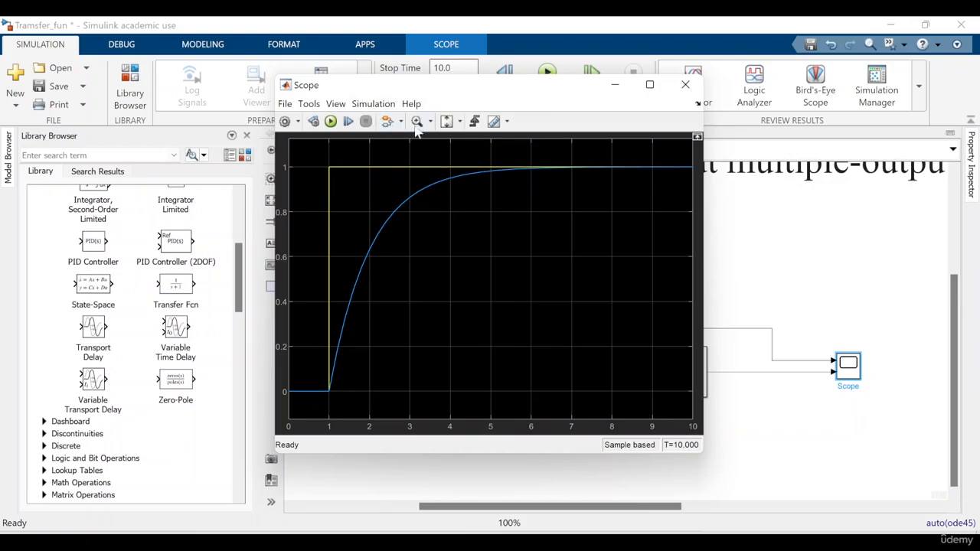
Show the legend in the Scope plot, review the Step and Transfer Fcn curves, and close the Scope
left_click(342, 105)
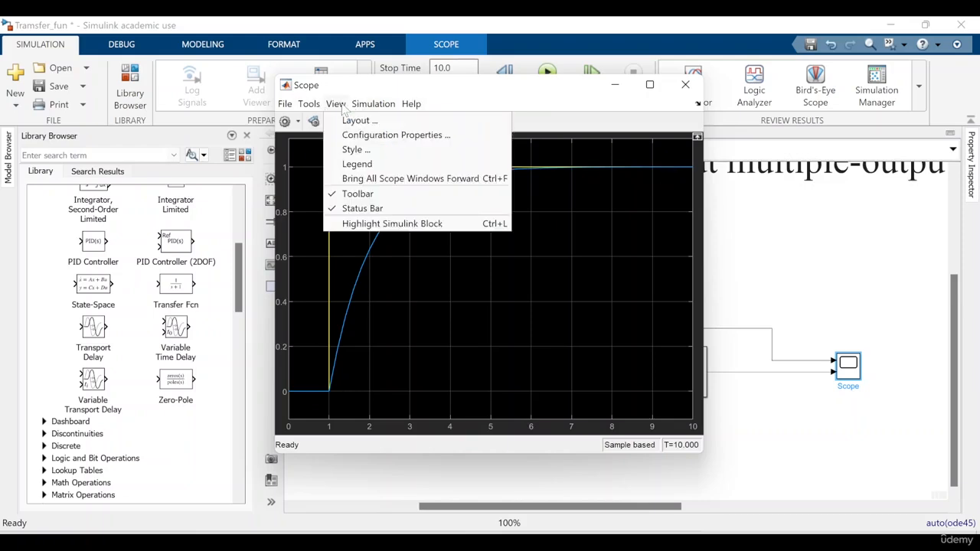
left_click(345, 163)
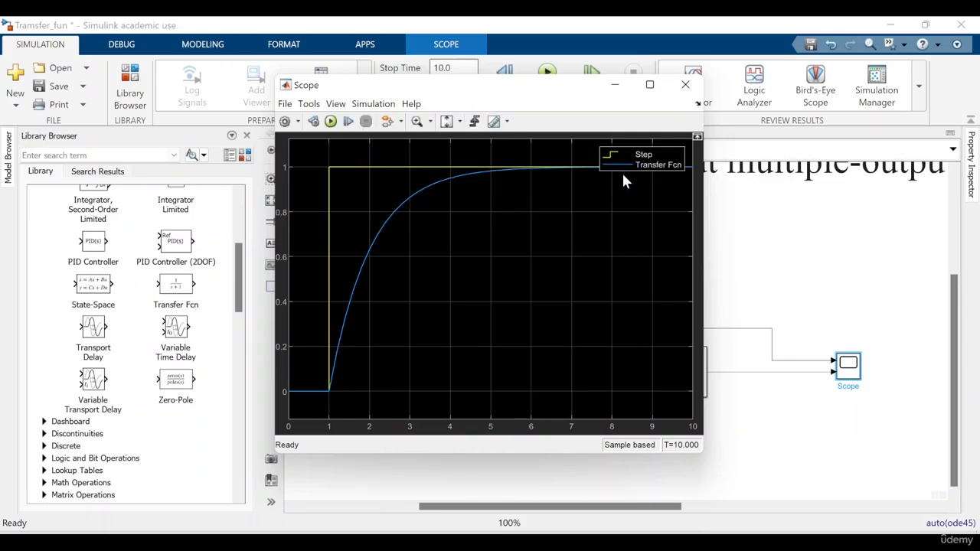
left_click(685, 85)
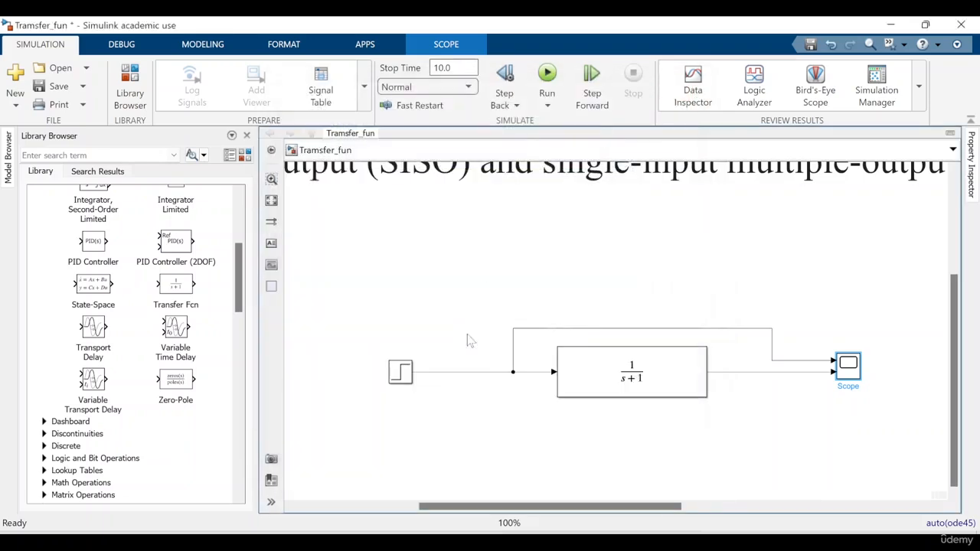
double_click(850, 369)
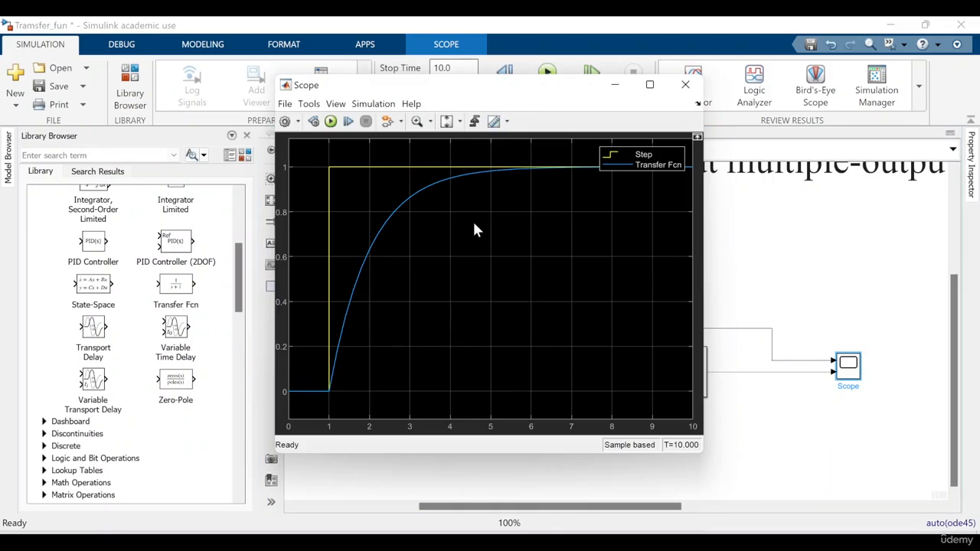
left_click(685, 85)
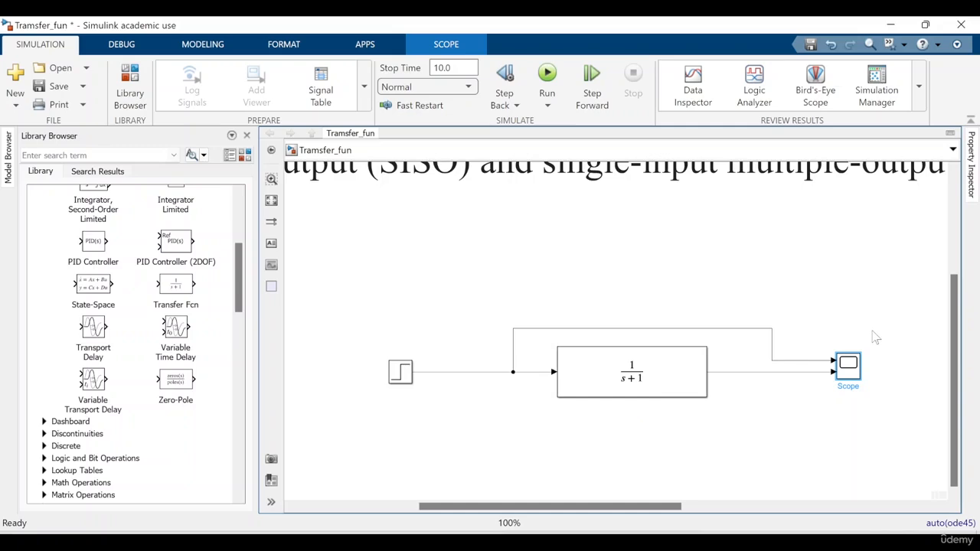
Set the Transfer Fcn block's numerator coefficients to [1 1] and apply the change
double_click(677, 373)
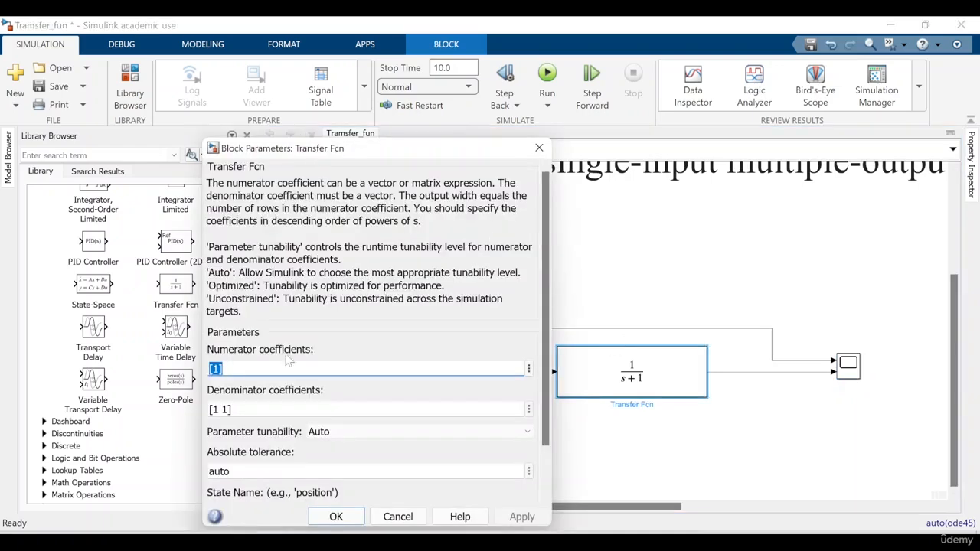
left_click_drag(275, 153, 280, 108)
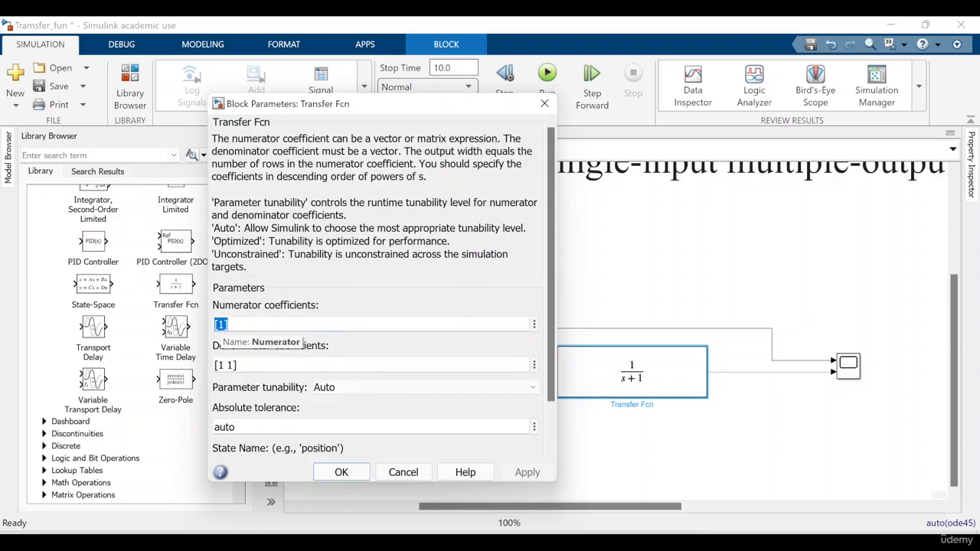
left_click(222, 325)
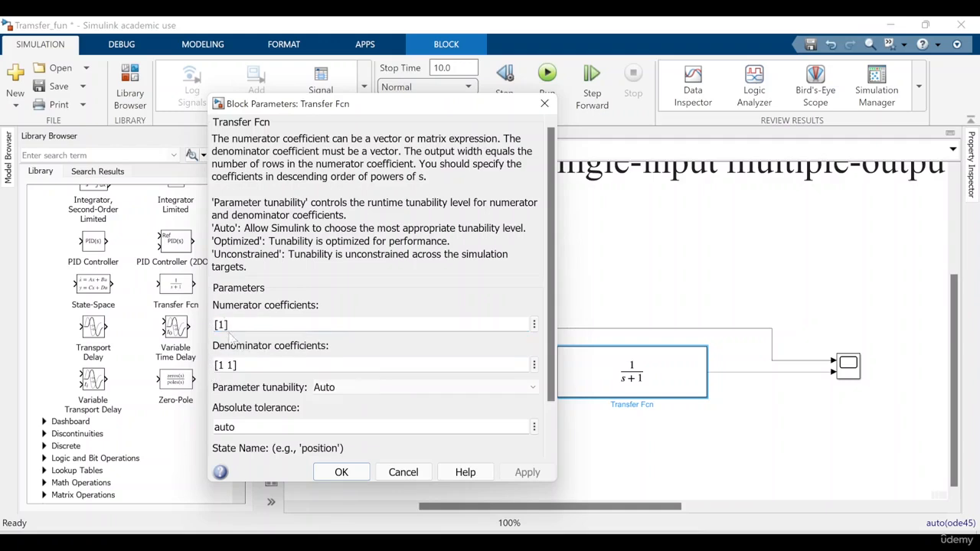
type("1")
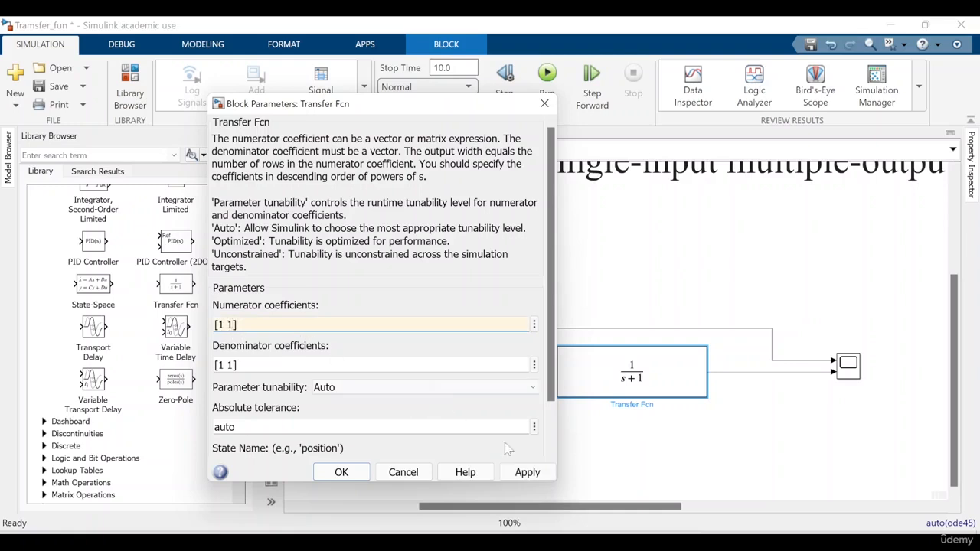
left_click(518, 475)
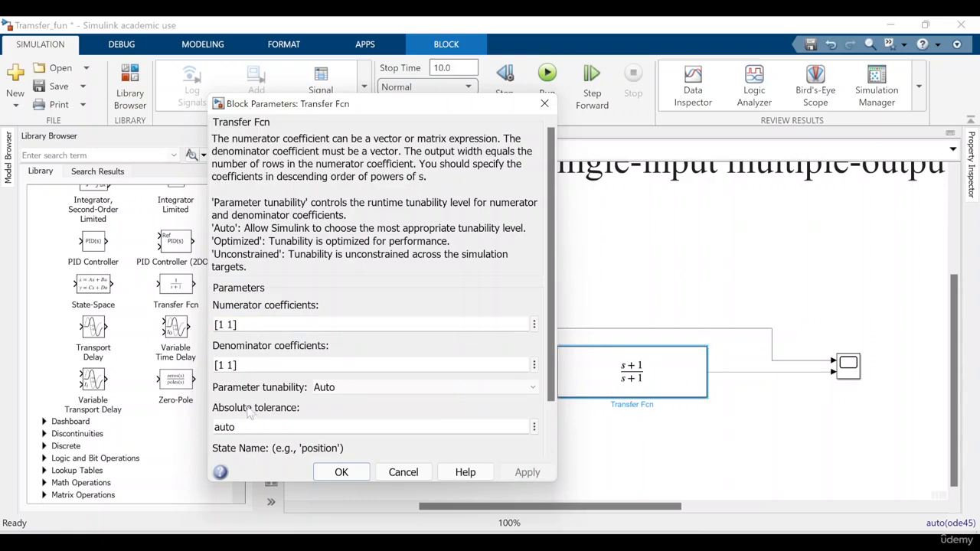
Set the Transfer Fcn block's denominator coefficients to [1 1 1] and apply the change
left_click(235, 365)
left_click(233, 365)
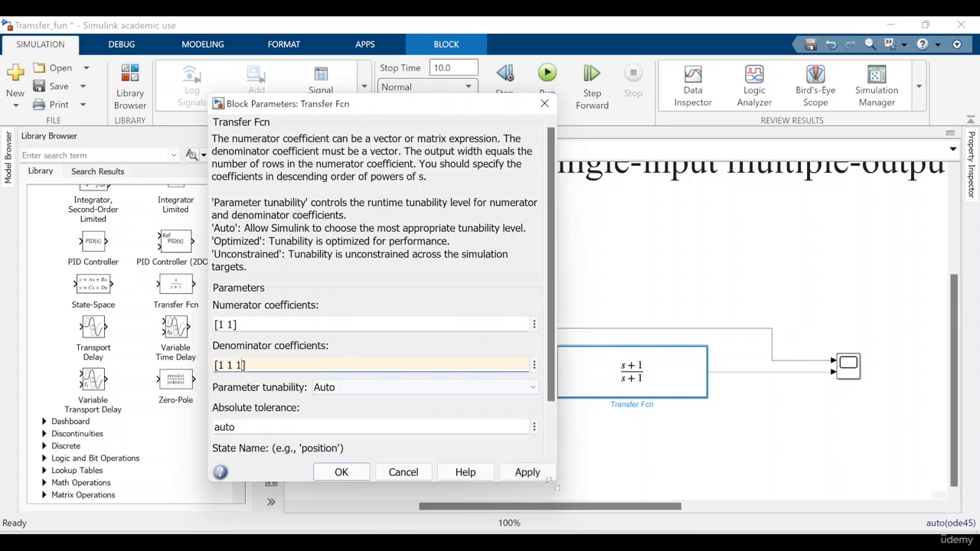
left_click(526, 473)
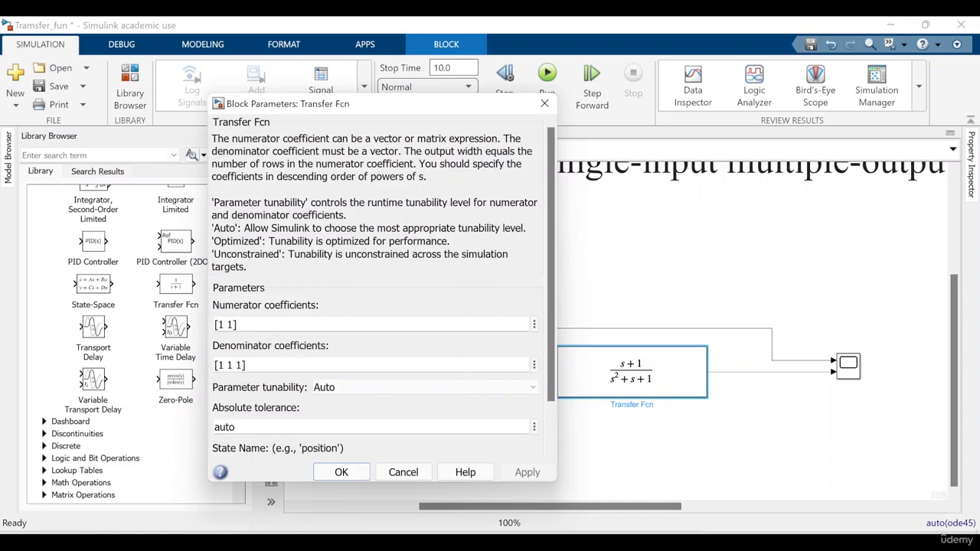
Try to apply numerator coefficients [1 1 1 1] to the Transfer Fcn block, then close its parameters without keeping them
left_click_drag(214, 325, 233, 325)
left_click(234, 325)
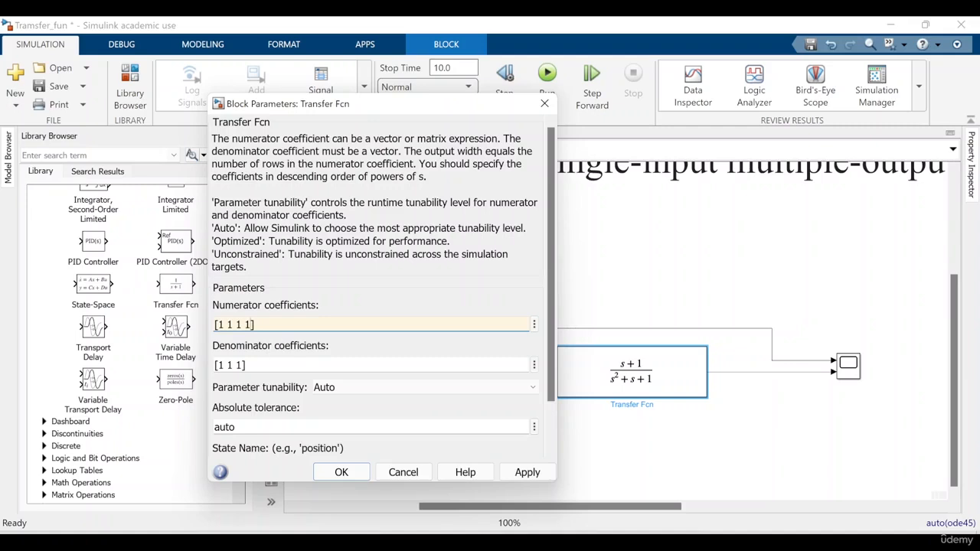
left_click(526, 473)
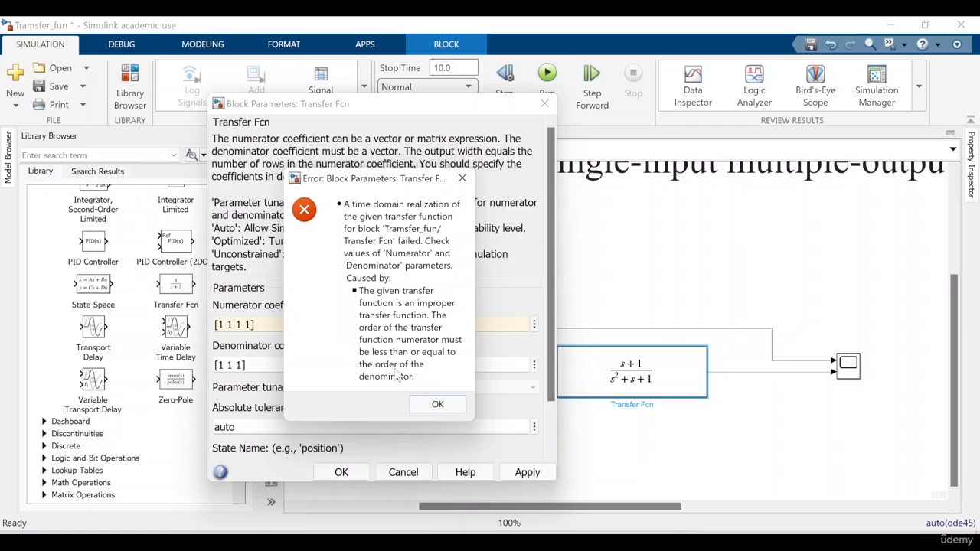
left_click(436, 405)
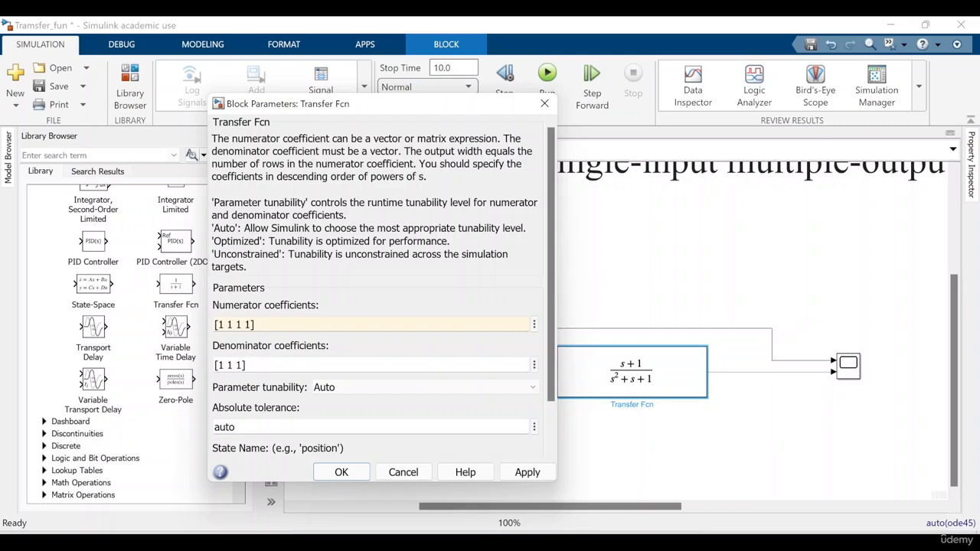
left_click(258, 326)
left_click(251, 326)
left_click(545, 103)
Reopen the Transfer Fcn block's parameters, enter [1] as the numerator coefficients and clear the denominator coefficients
left_click(605, 389)
double_click(604, 389)
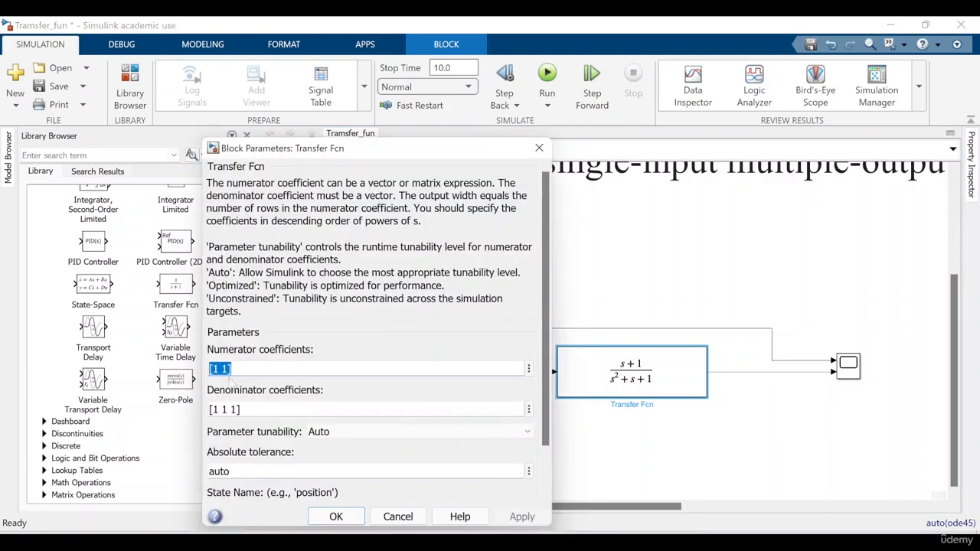
left_click(229, 369)
key("BackSpace")
key("Tab")
key("BackSpace")
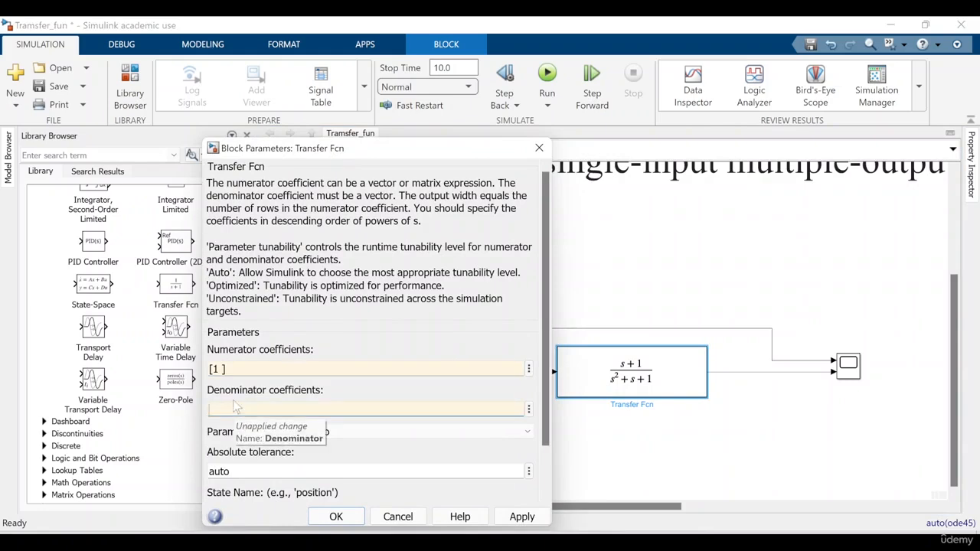
key("shift+Tab")
key("Right")
key("Left")
key("BackSpace")
key("Tab")
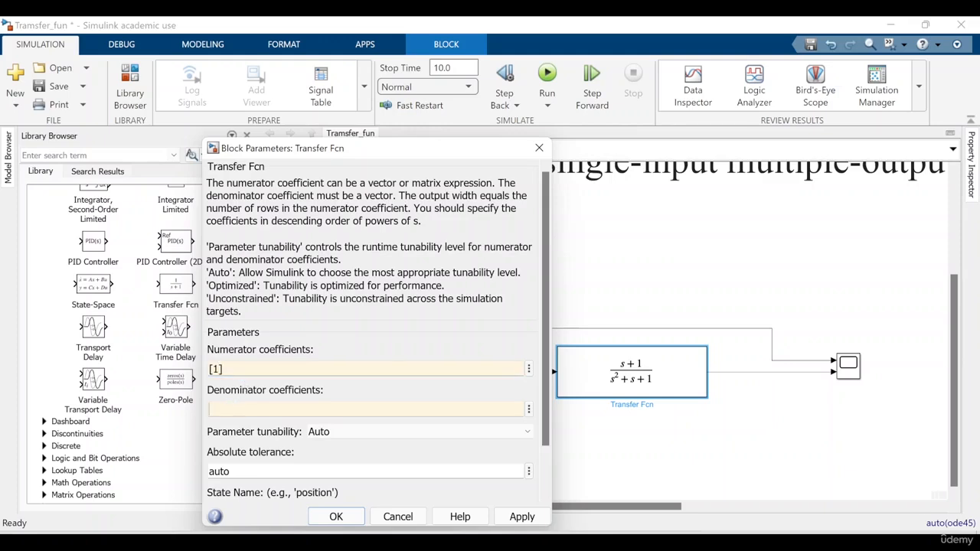
Set the Transfer Fcn block's denominator coefficients to [2 1], apply the parameters and close the block's dialog
type("[2 1")
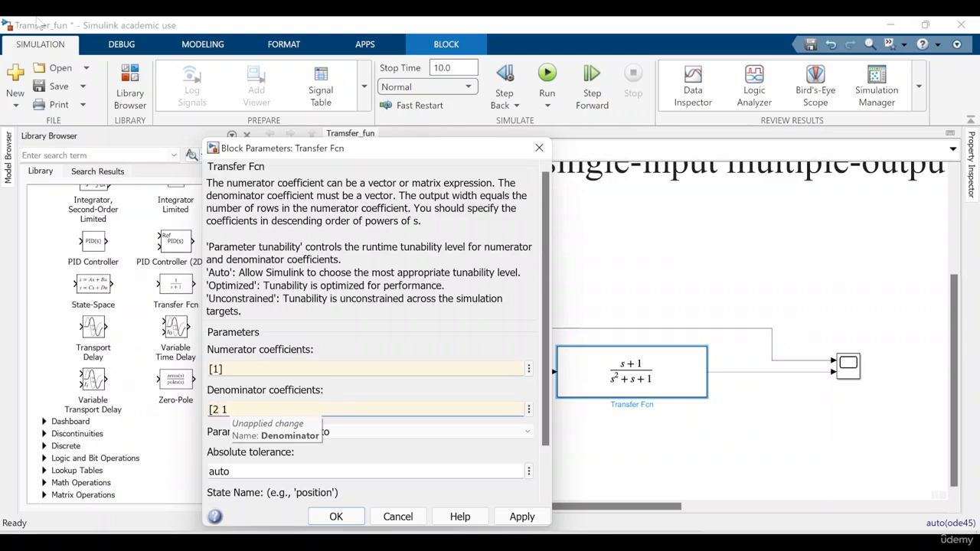
left_click(521, 517)
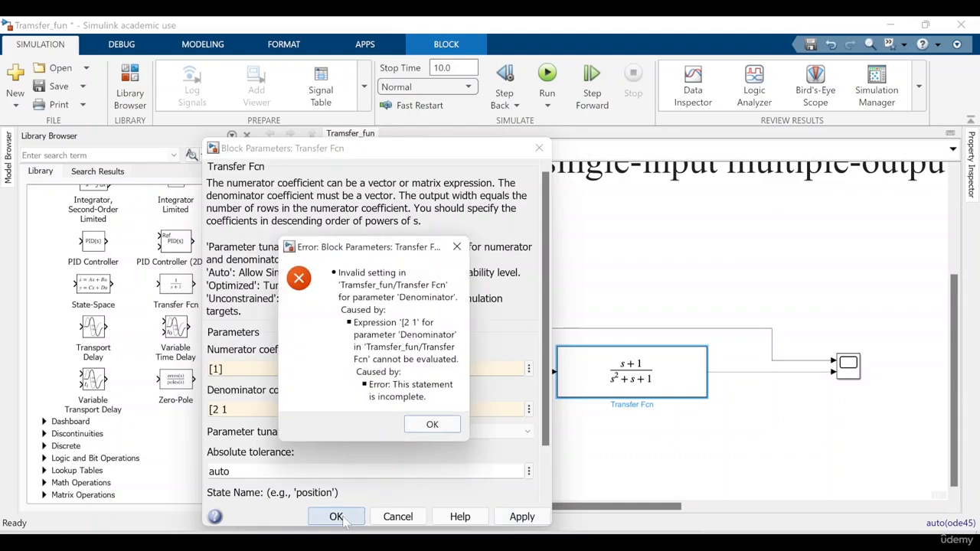
left_click(430, 424)
left_click_drag(229, 410, 209, 409)
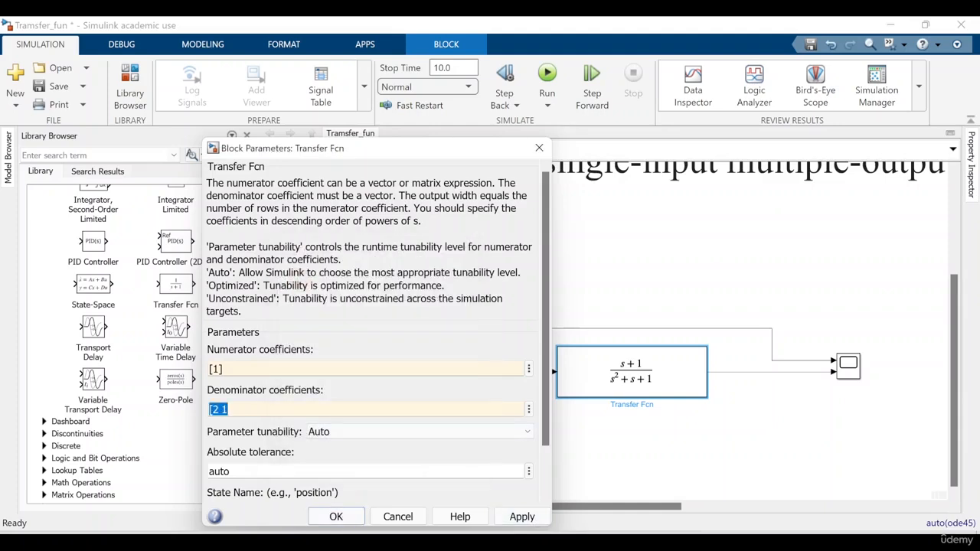
left_click(239, 410)
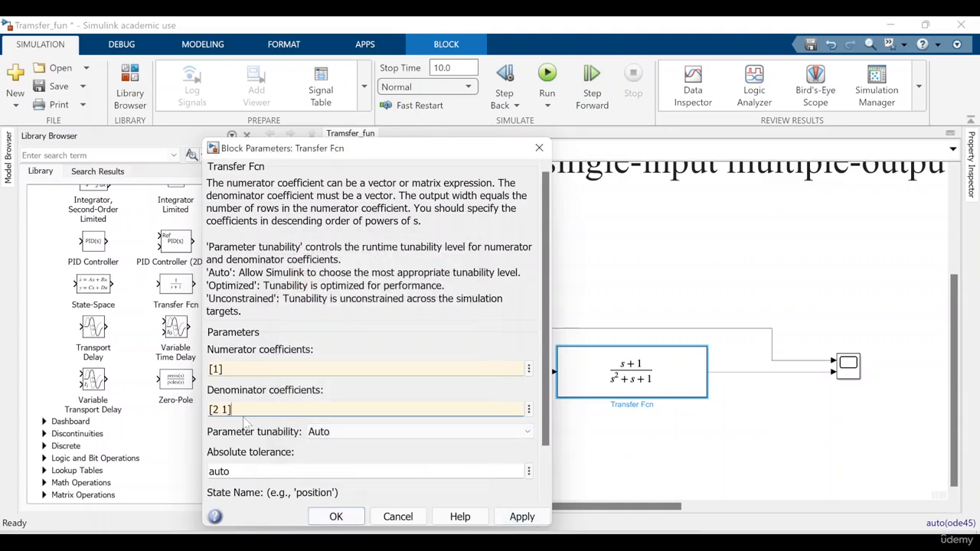
left_click(522, 517)
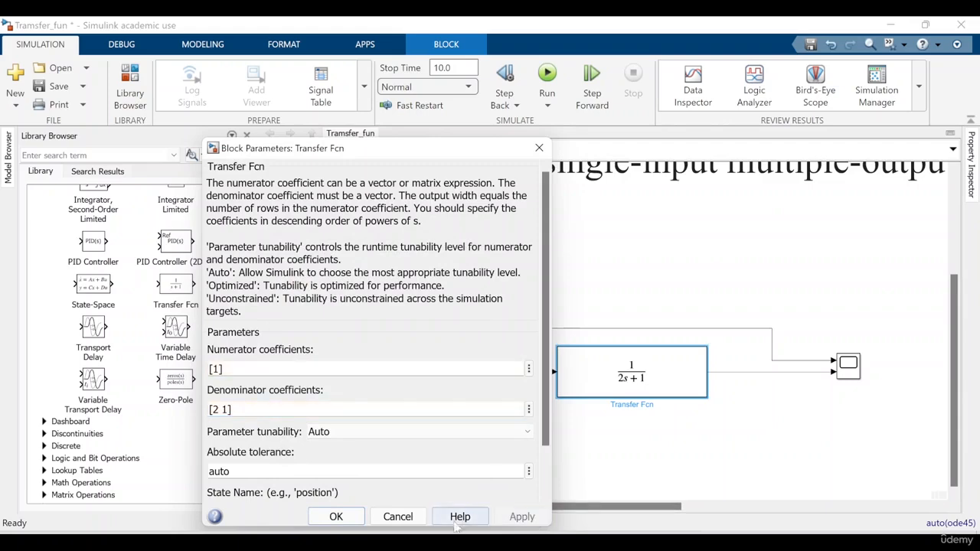
left_click(349, 519)
left_click(635, 461)
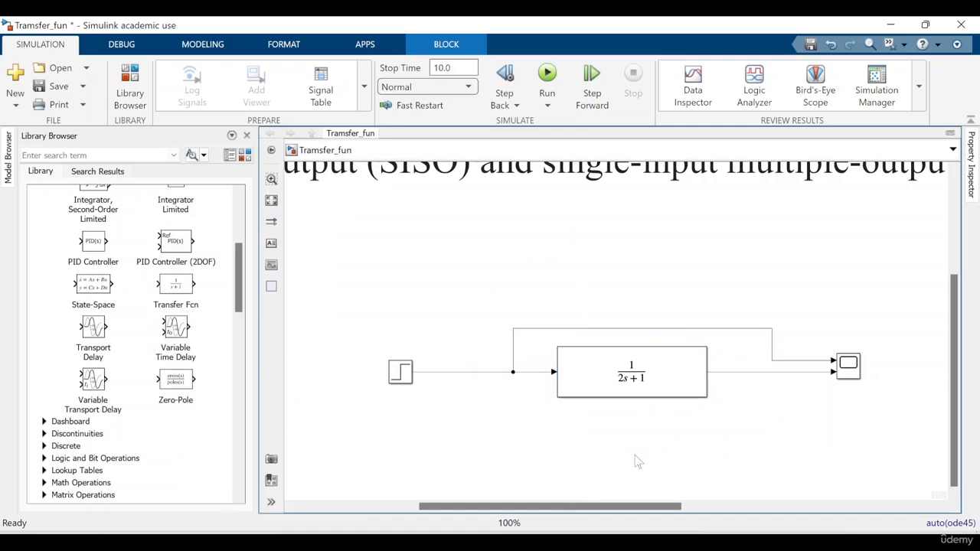
Add a second Transfer Fcn block on the canvas below the existing Transfer Fcn block
double_click(635, 461)
type("tr")
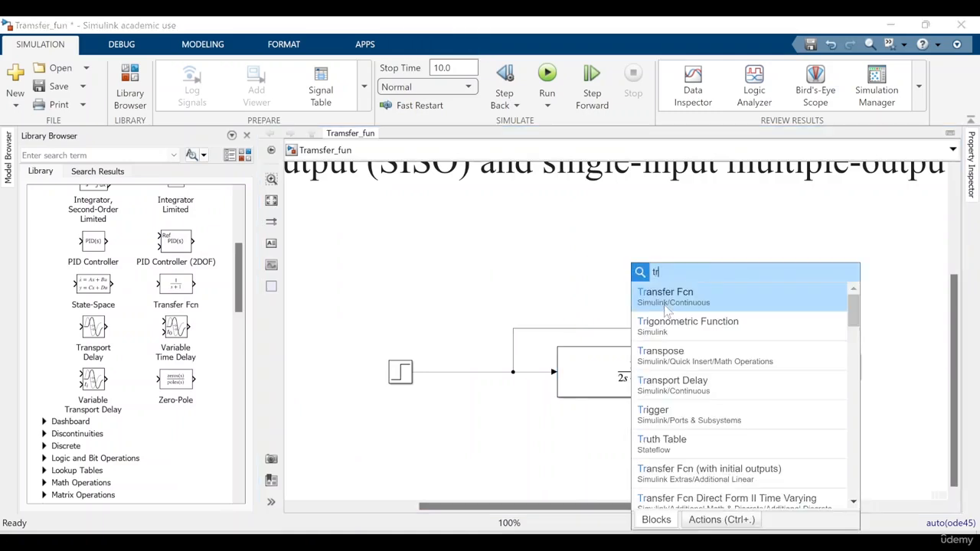
left_click(666, 298)
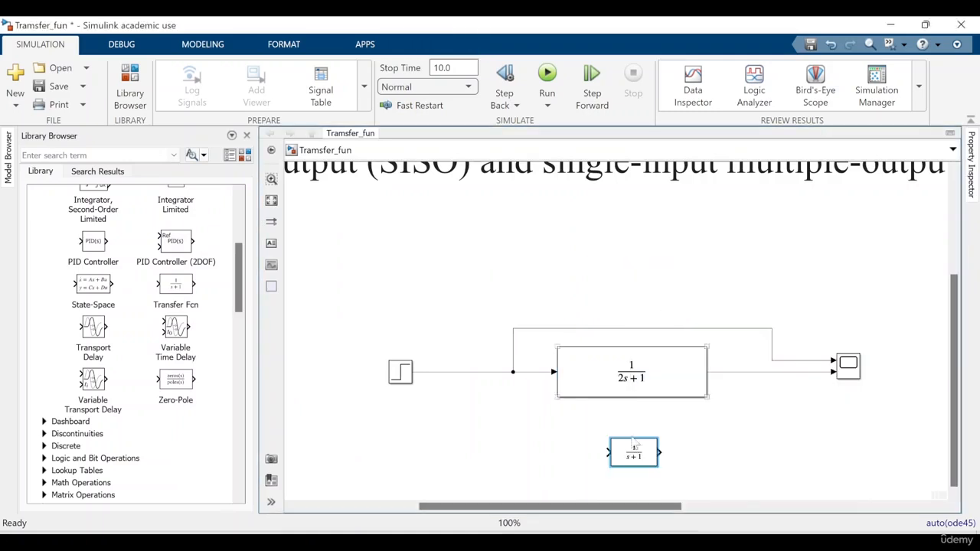
Delete the branch line that carries the Step signal directly to the Scope
left_click(659, 375)
left_click(717, 332)
left_click(718, 331)
key("Delete")
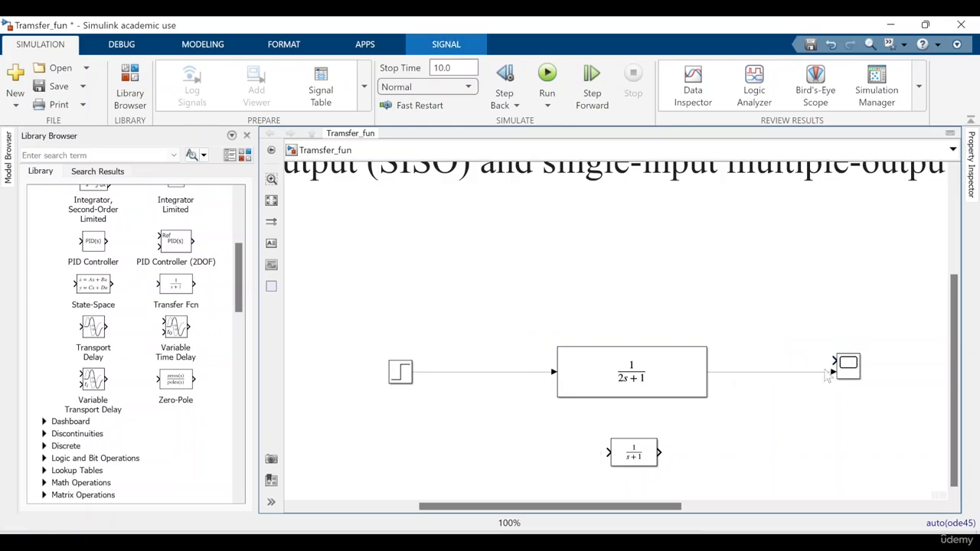
Reconnect the first Transfer Fcn to the Scope's upper input, and wire the second one from the Step signal to the Scope's lower input
left_click(824, 370)
key("Delete")
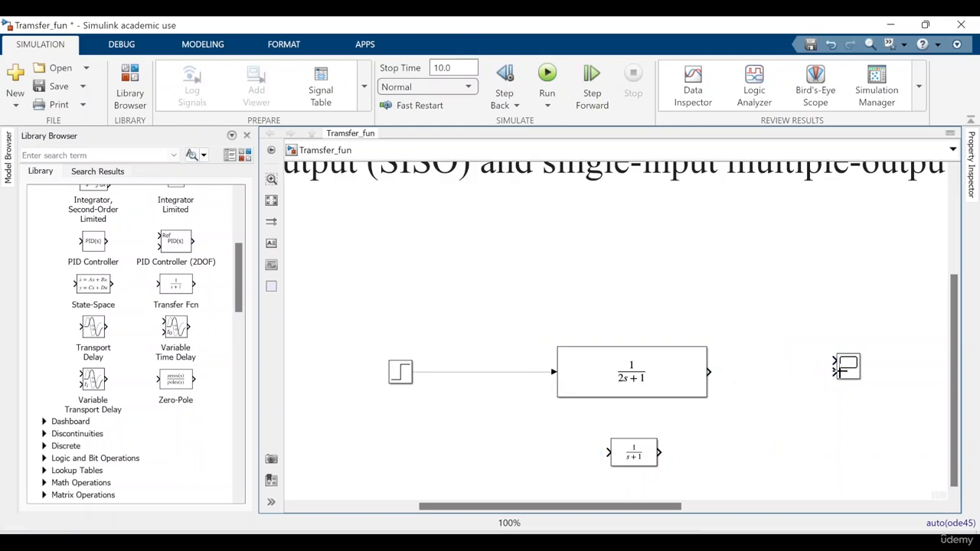
left_click_drag(845, 377, 845, 388)
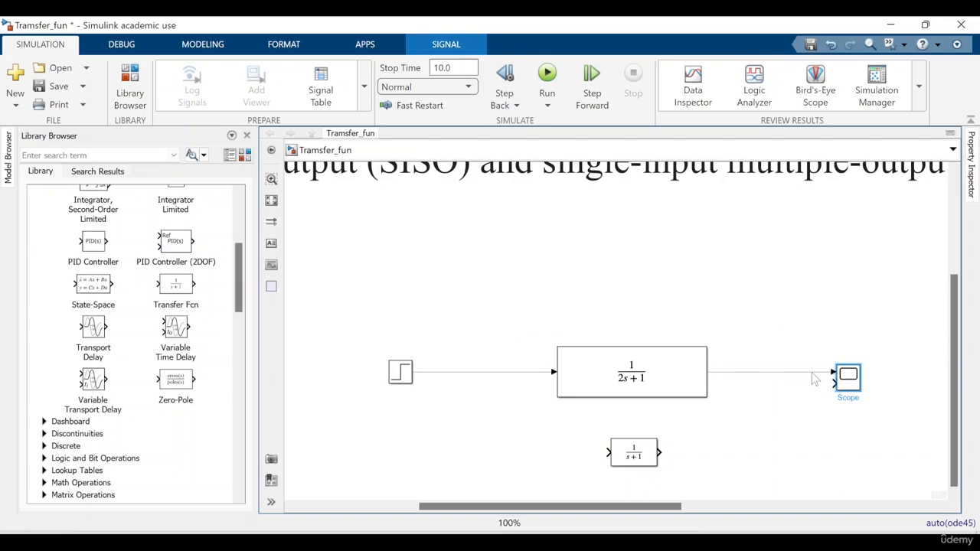
left_click_drag(604, 452, 518, 372)
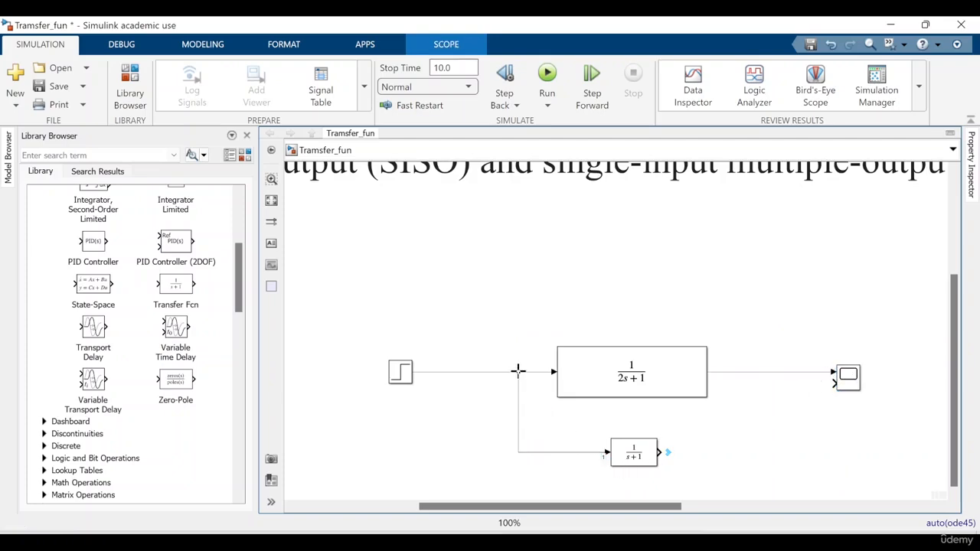
left_click_drag(666, 456, 845, 381)
Run the simulation, view both transfer function responses in the Scope, and close the Scope window
left_click(545, 79)
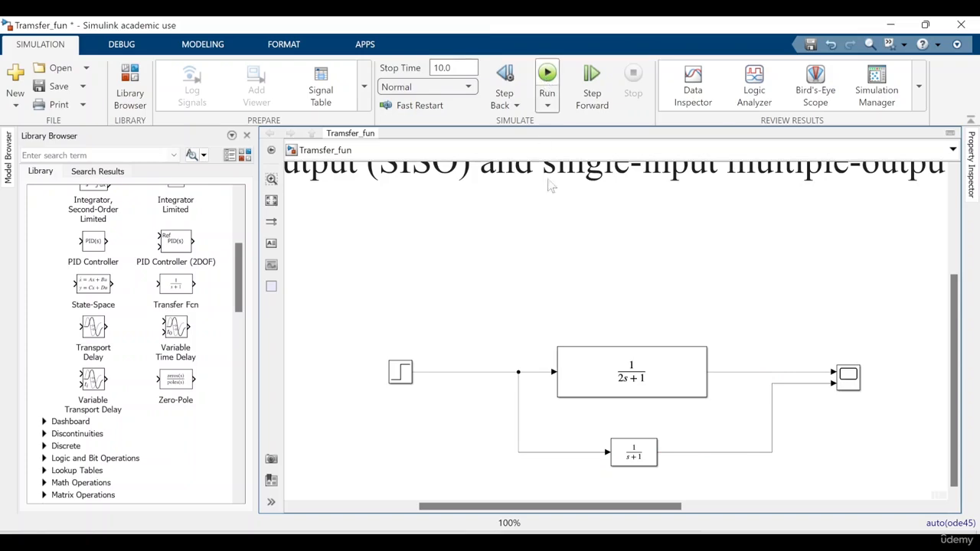
left_click(634, 447)
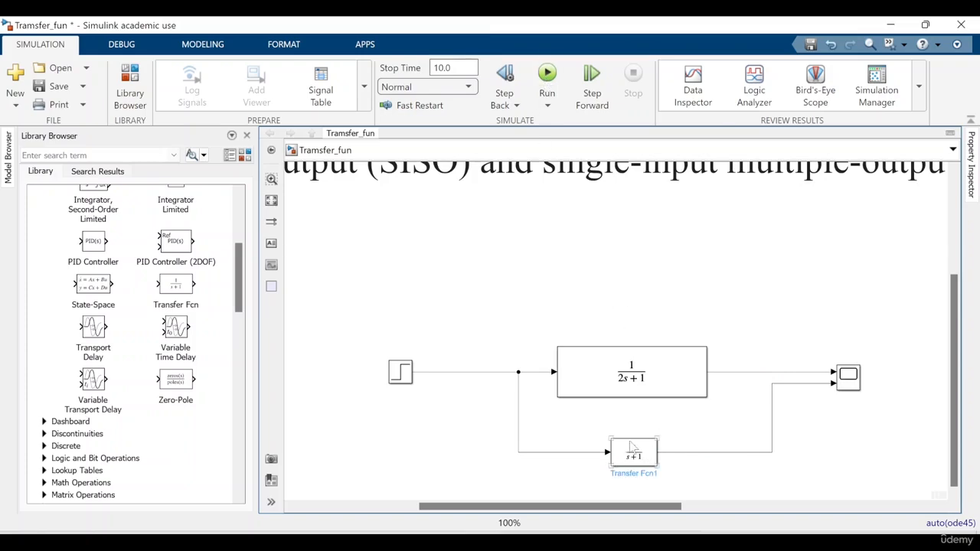
left_click(611, 191)
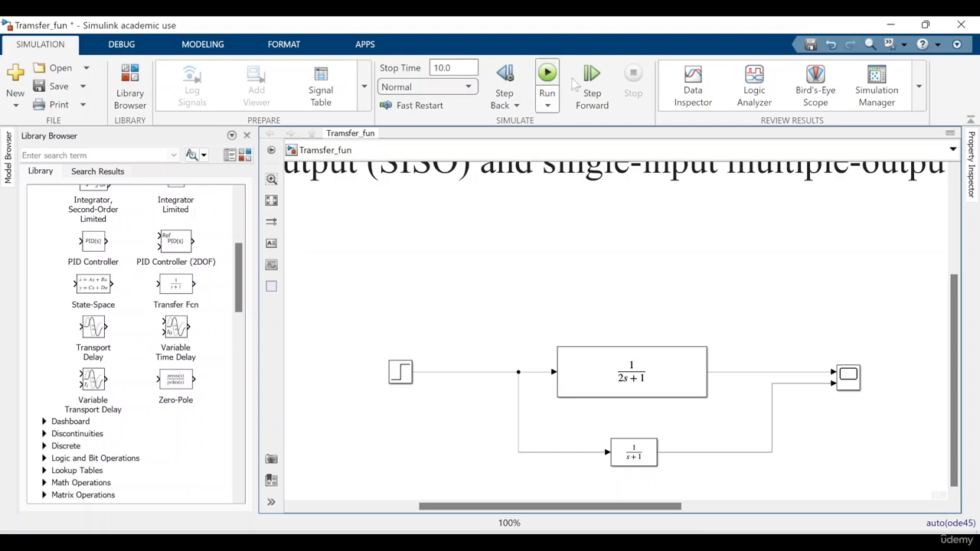
left_click(547, 77)
left_click(622, 391)
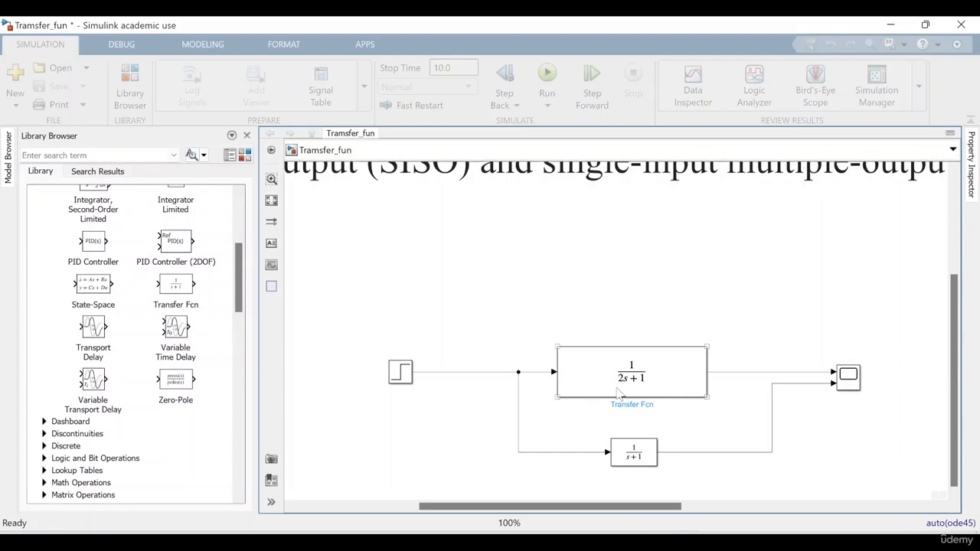
double_click(860, 385)
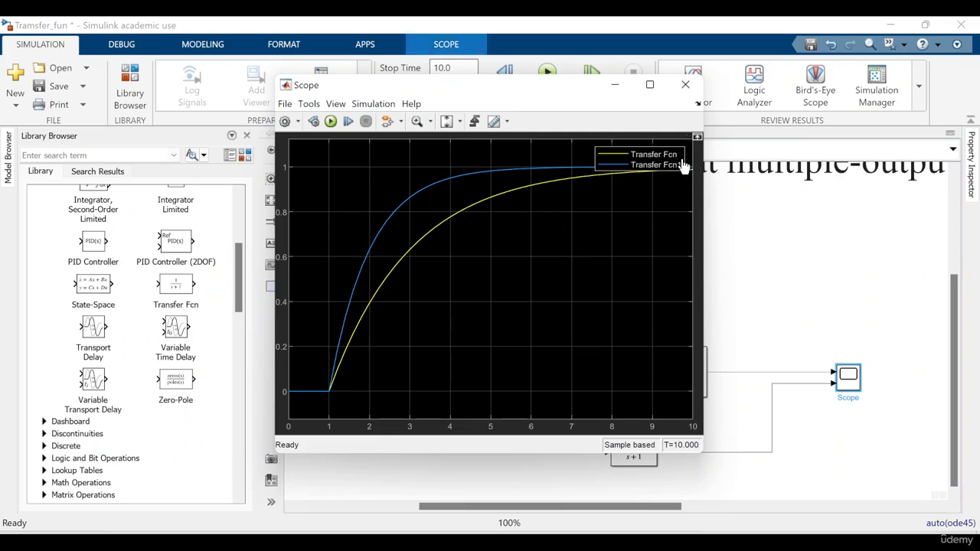
left_click(685, 85)
Reopen the Scope and set its layout to two stacked displays, one for each transfer function
left_click(645, 384)
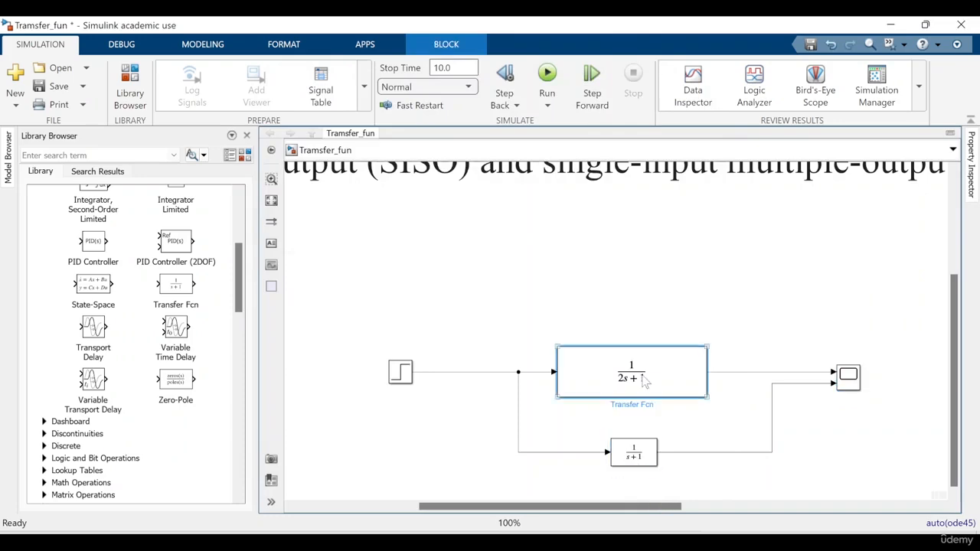
left_click(645, 452)
left_click(856, 380)
double_click(847, 380)
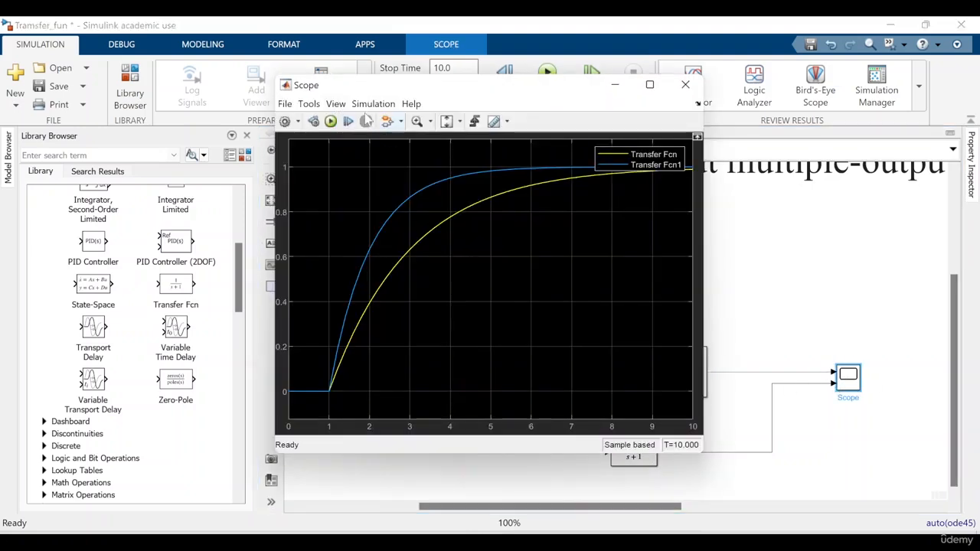
left_click(337, 104)
left_click(358, 122)
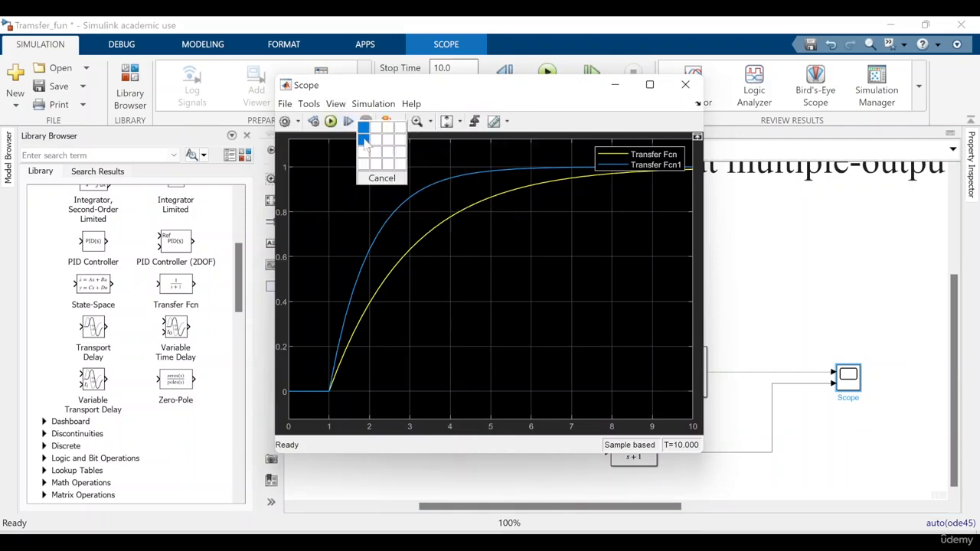
left_click(375, 170)
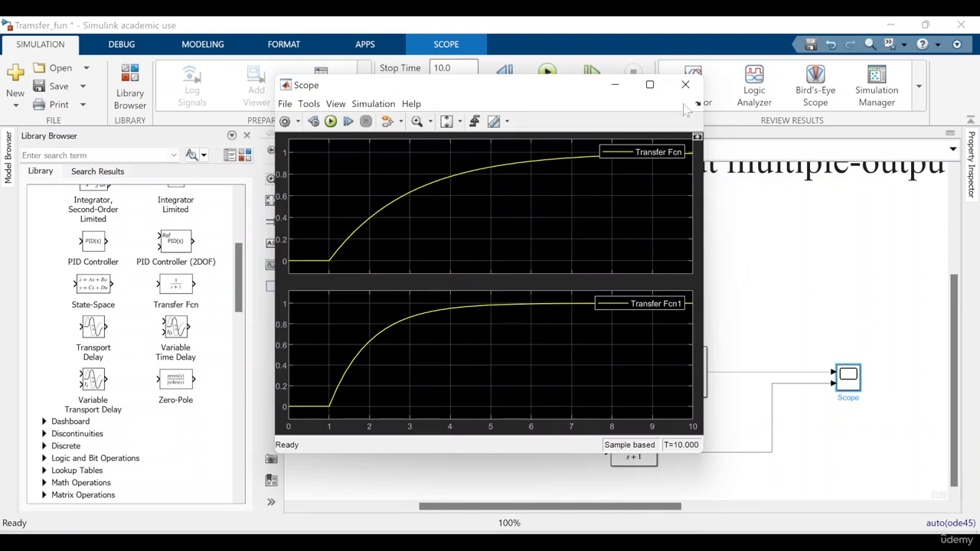
Compare the two Scope responses with their Transfer Fcn blocks in the model, then close the Scope
left_click_drag(513, 90, 331, 89)
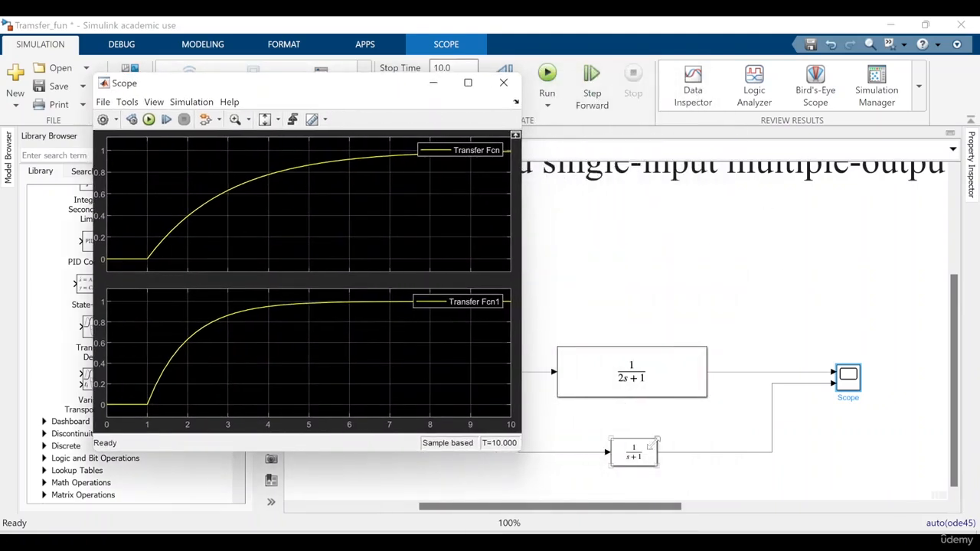
left_click(626, 449)
left_click(637, 365)
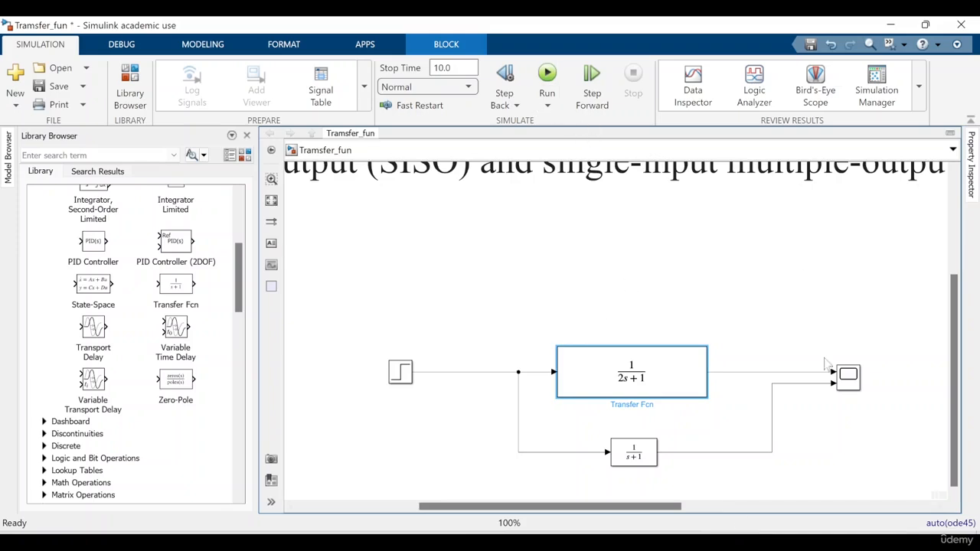
left_click(841, 387)
double_click(840, 388)
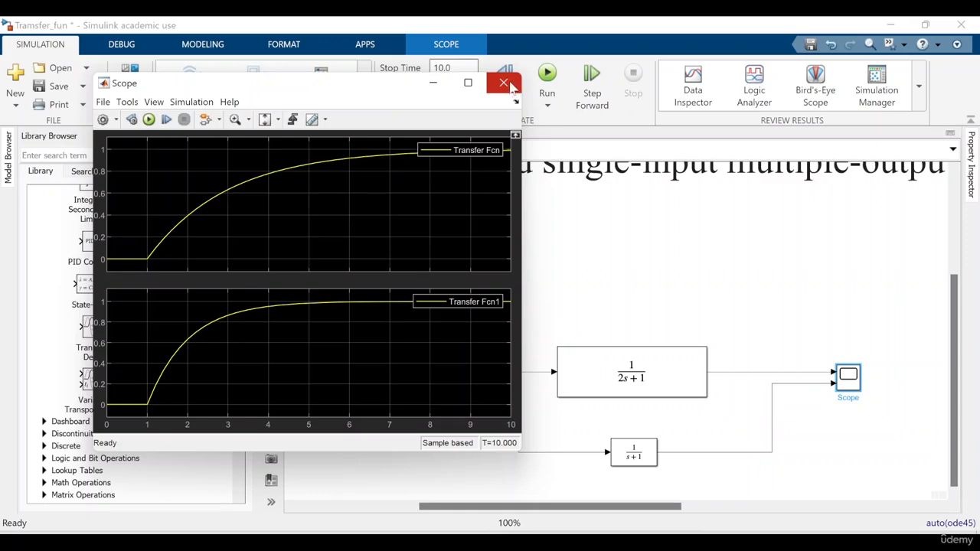
left_click(509, 85)
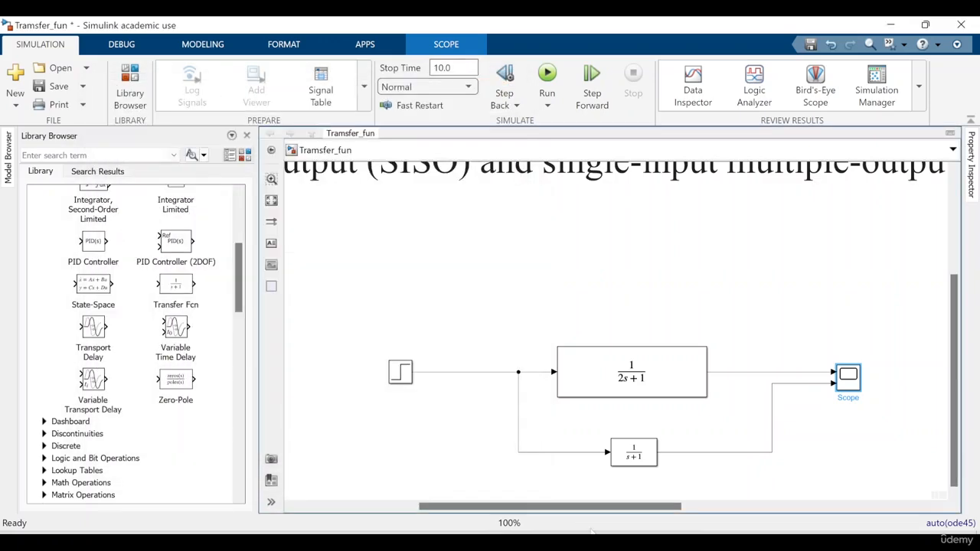
Select the complete Step, Transfer Fcn and Scope diagram and shift it left beneath the description text
scroll(481, 429, "down", 3)
left_click_drag(423, 385, 697, 467)
left_click_drag(553, 411, 444, 411)
key("space")
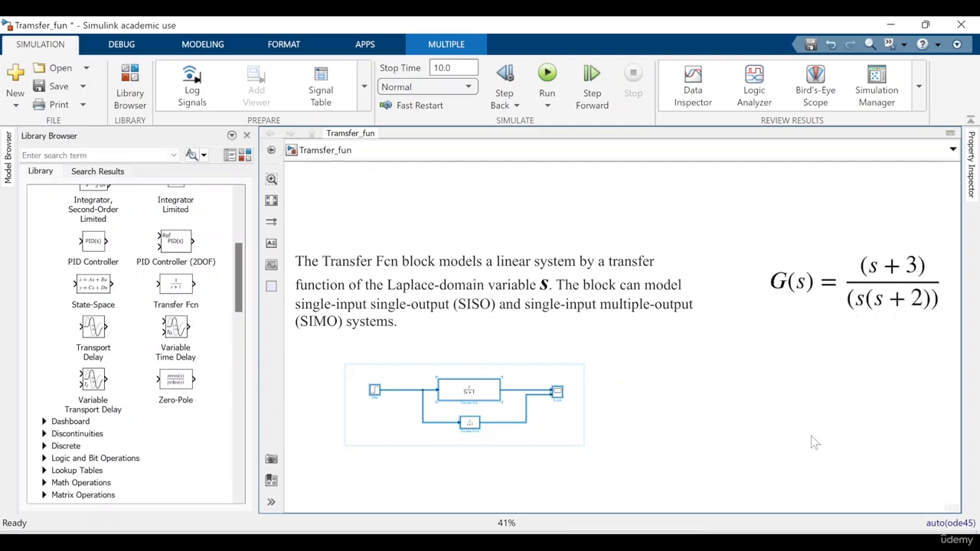
Add a third, unconnected Transfer Fcn block and place it beneath the G(s) equation
left_click(771, 412)
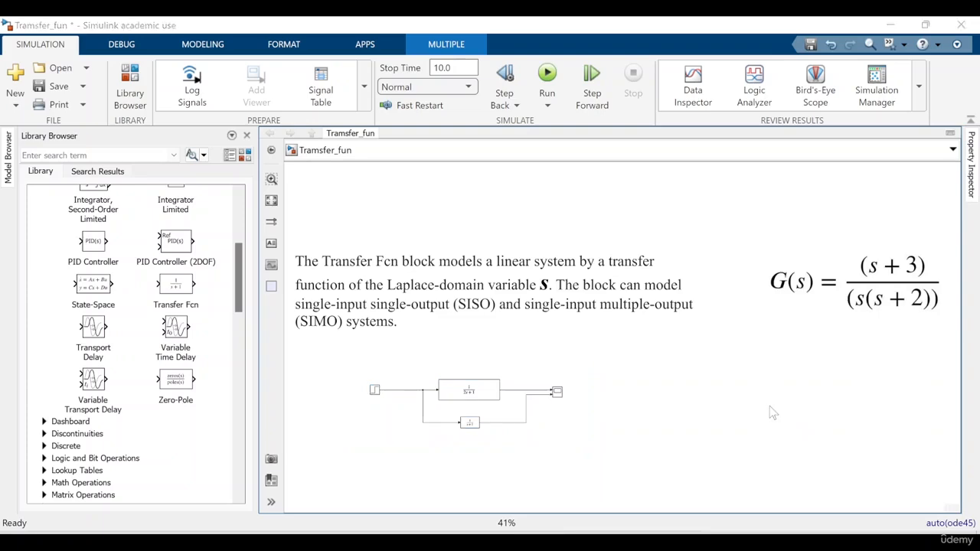
double_click(772, 412)
type("tr")
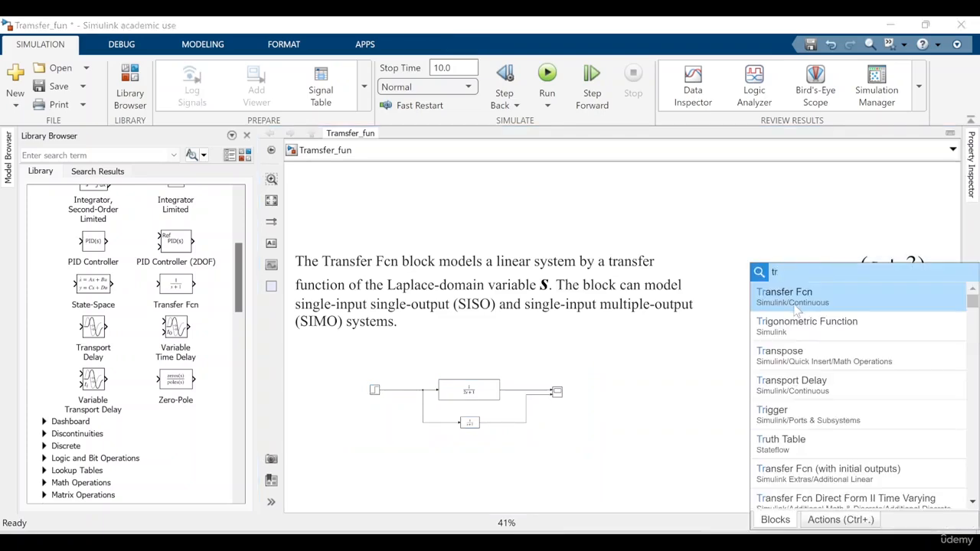
left_click(796, 306)
scroll(769, 408, "up", 4)
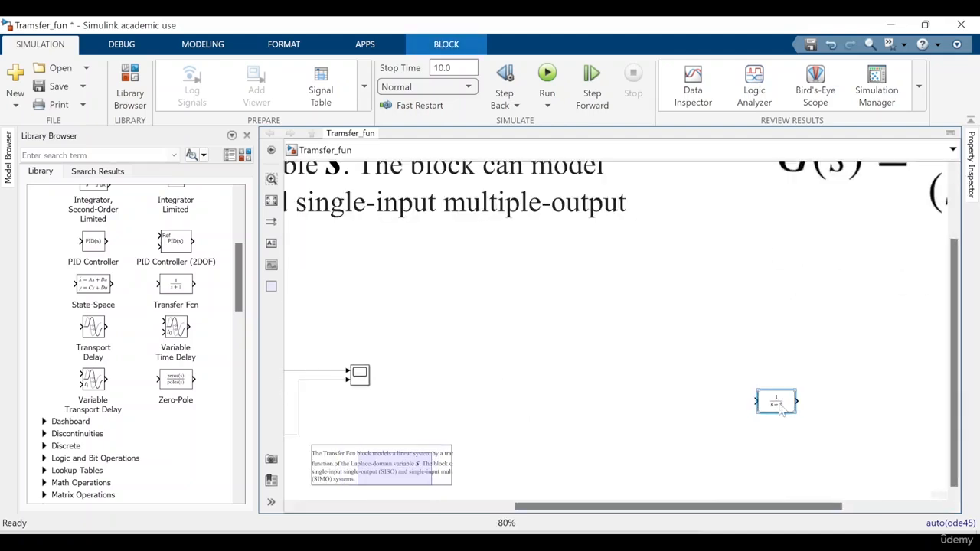
left_click_drag(746, 506, 840, 506)
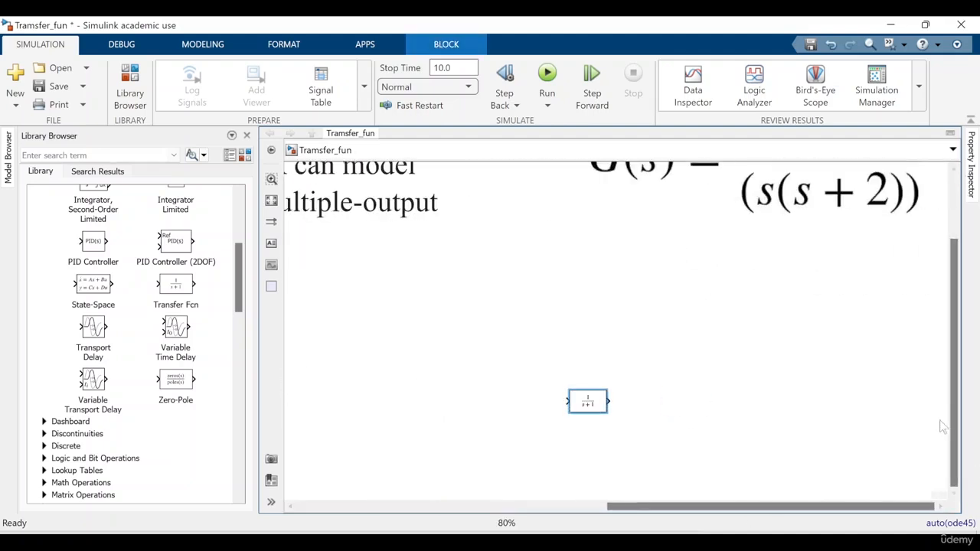
scroll(959, 438, "up", 1)
left_click_drag(580, 458, 678, 408)
Open the third Transfer Fcn block's parameters and set its numerator coefficients to [1 3]
double_click(682, 398)
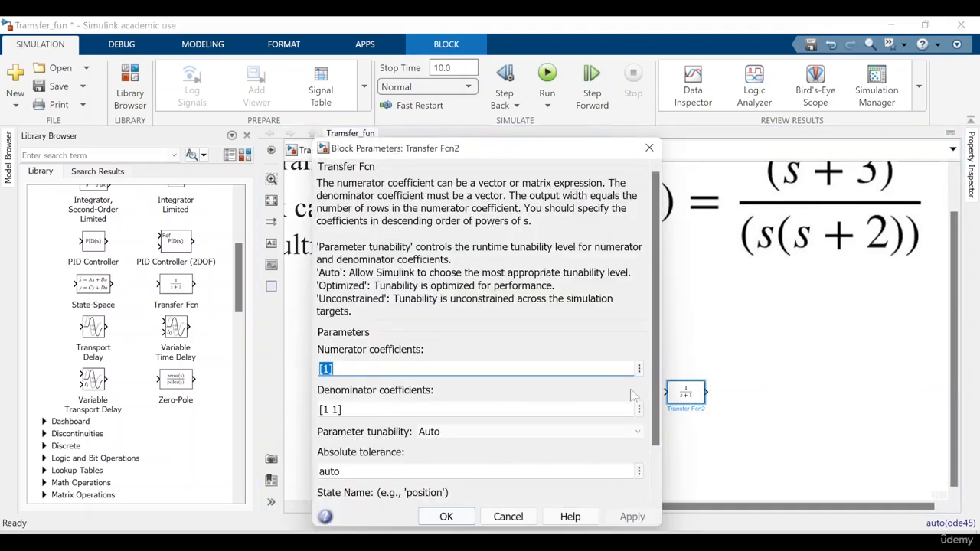
left_click(330, 369)
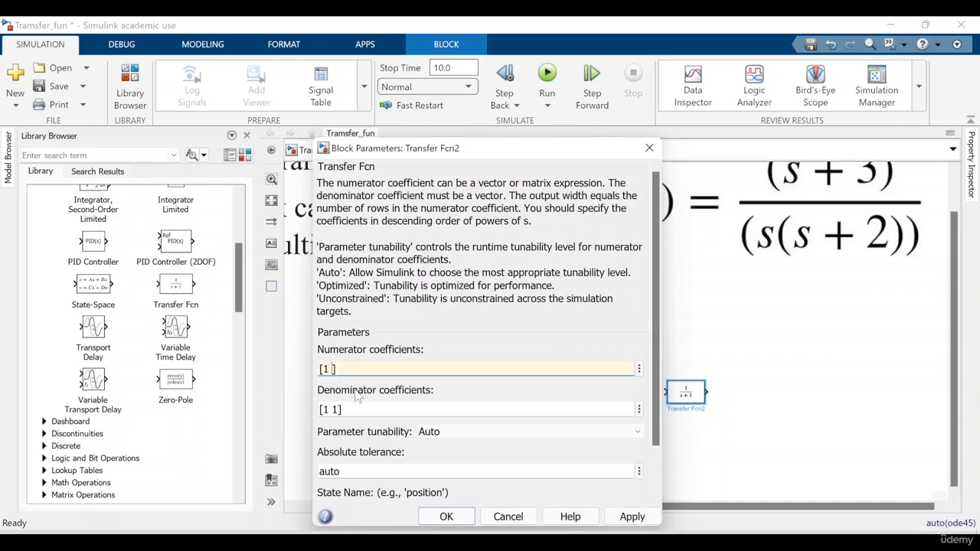
type("3")
key("Tab")
Set the third Transfer Fcn block's denominator coefficients to [1 2 0], apply the parameters and close the dialog
left_click(332, 410)
left_click_drag(332, 409, 341, 411)
left_click(338, 410)
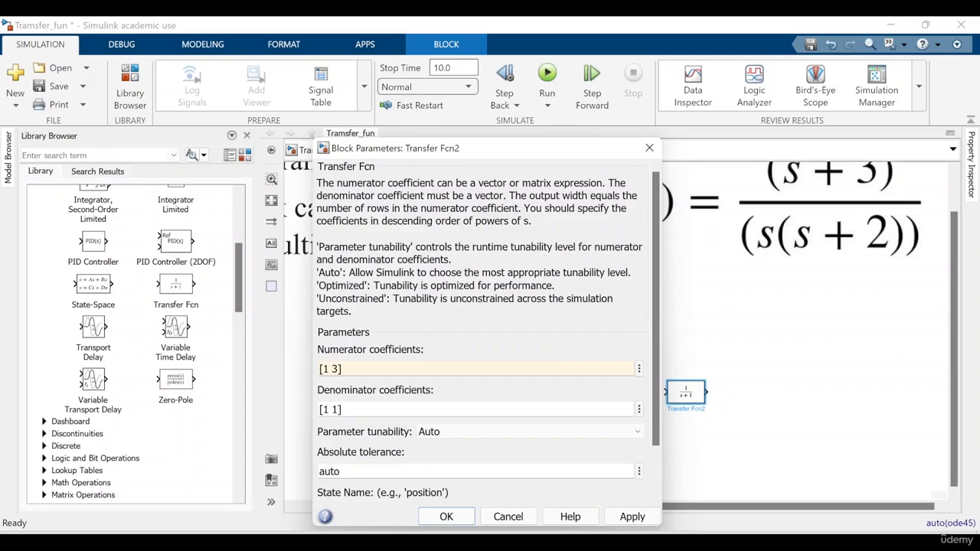
key("BackSpace")
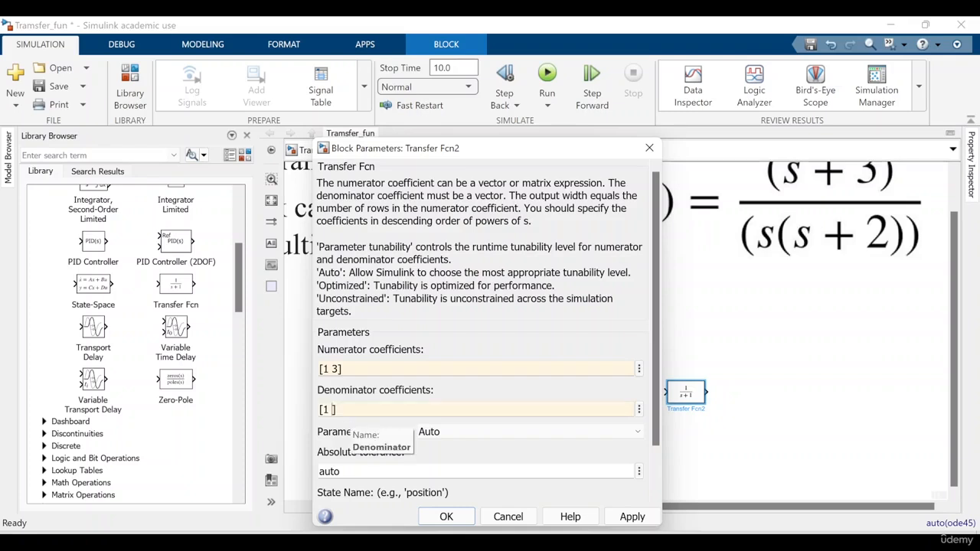
type("2 0")
left_click(622, 514)
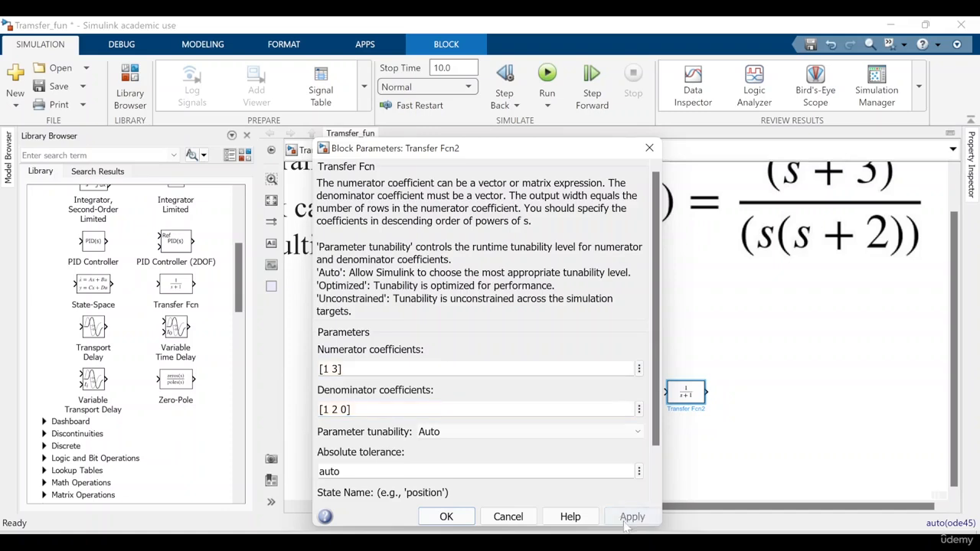
left_click(448, 517)
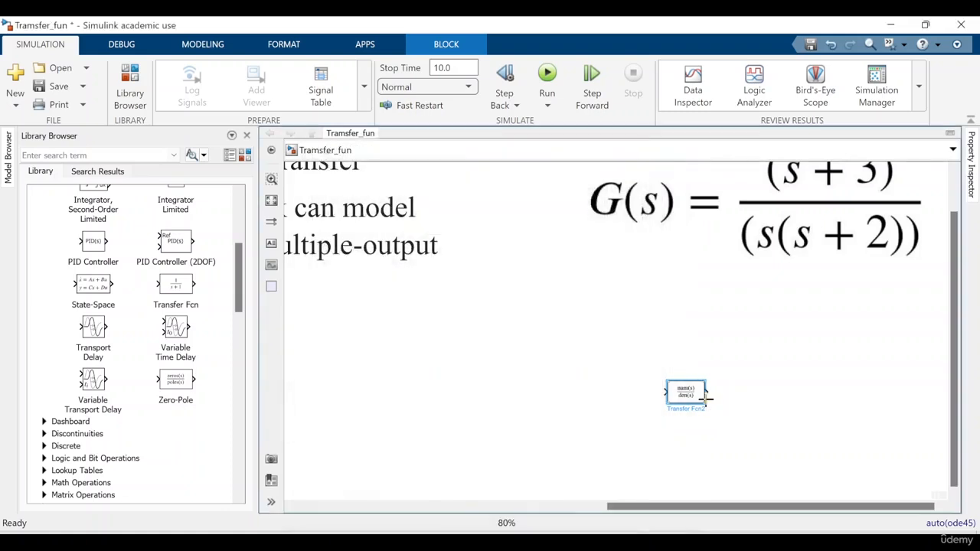
Enlarge the third Transfer Fcn block beneath the G(s) equation so its full transfer function expression fits inside
left_click_drag(710, 407, 709, 382)
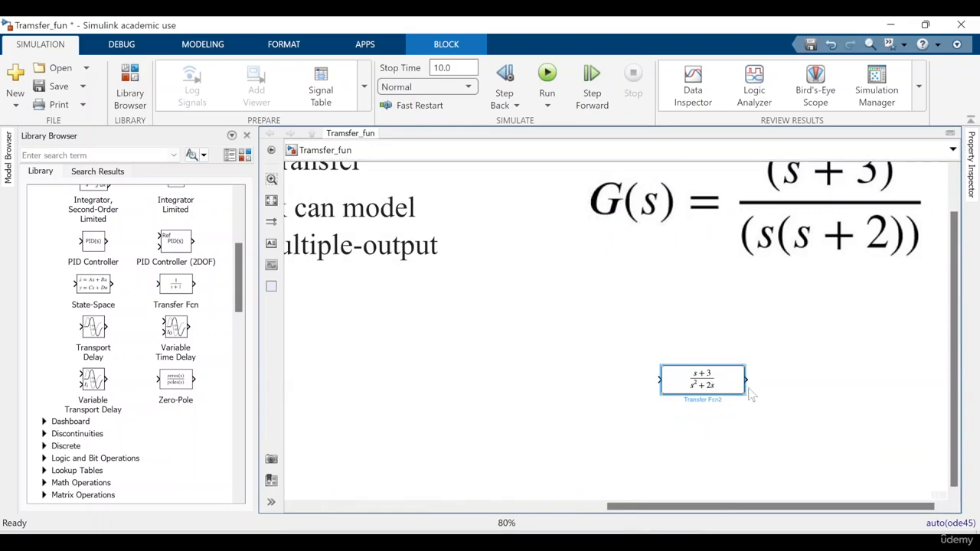
scroll(911, 398, "up", 2)
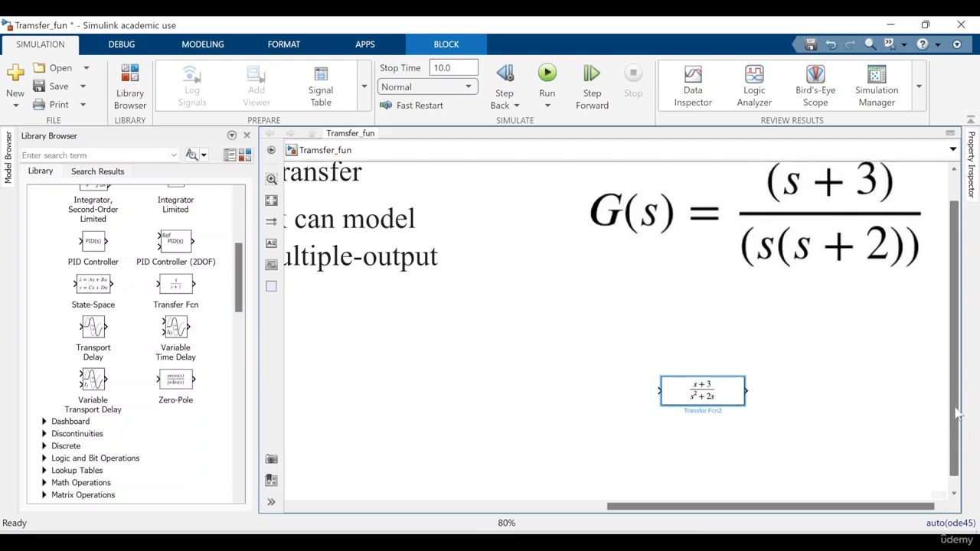
left_click(746, 428)
left_click_drag(725, 412, 760, 433)
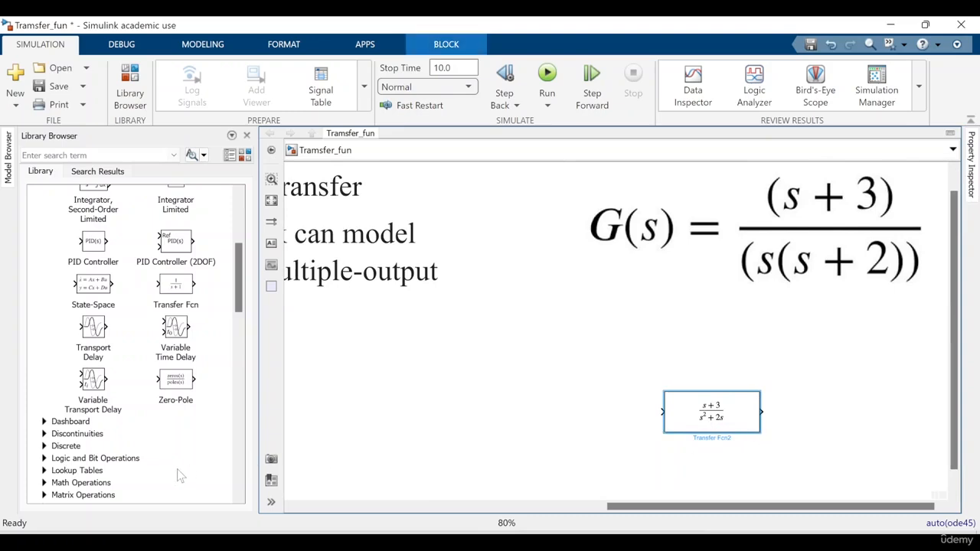
Add a Scope block beside the third Transfer Fcn block and connect the Transfer Fcn output to it
double_click(859, 421)
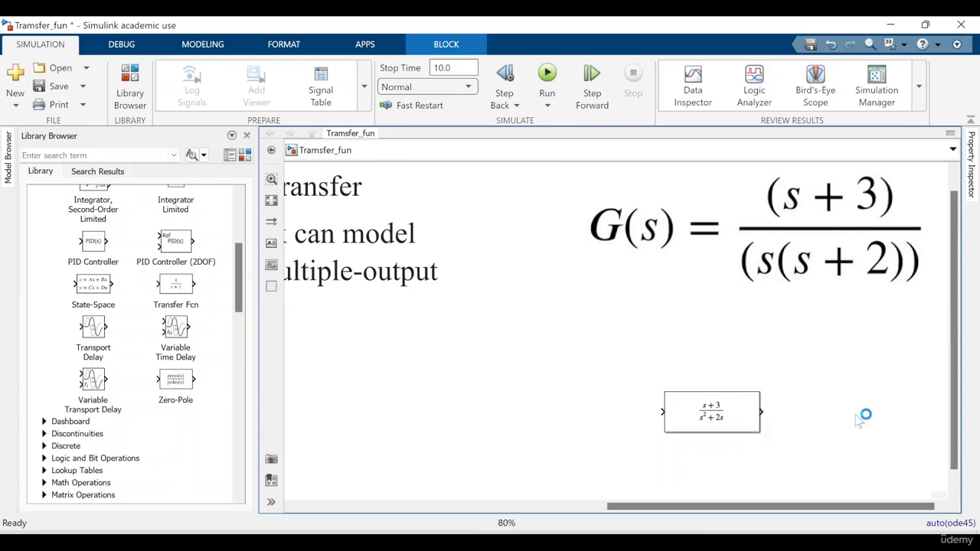
type("d")
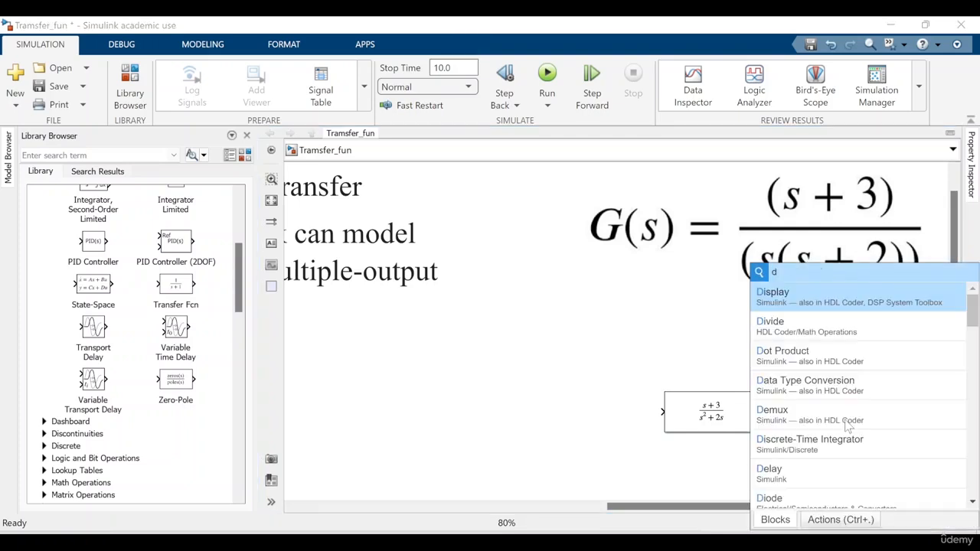
key("BackSpace")
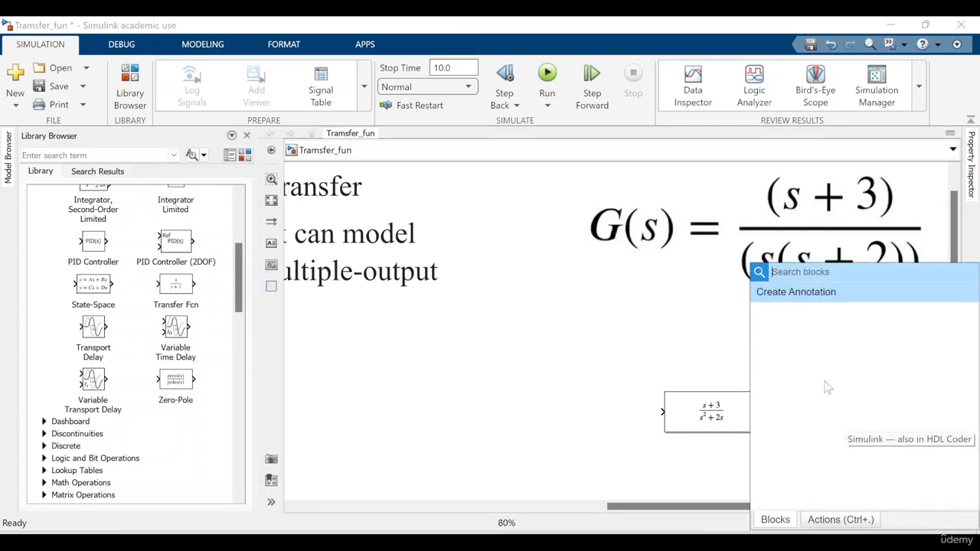
type("sc")
key("Return")
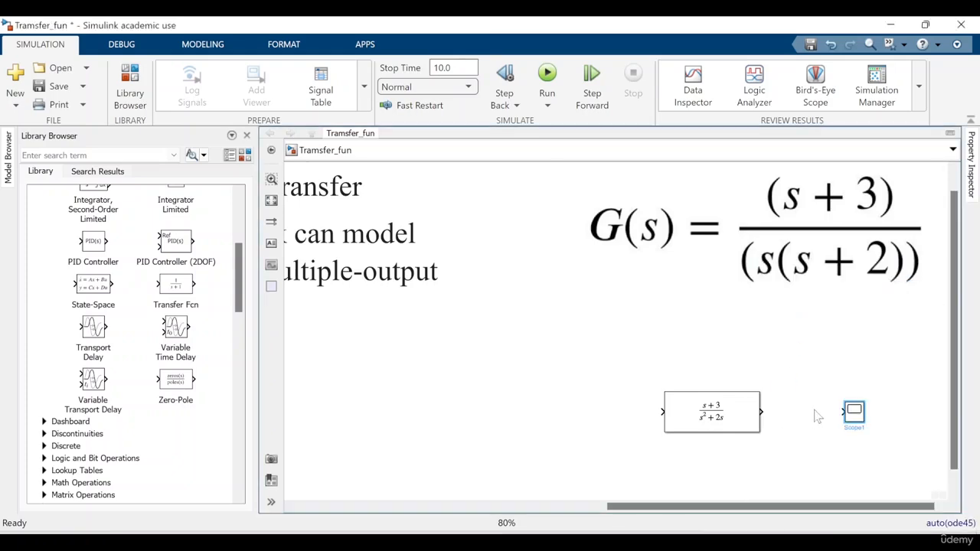
left_click_drag(842, 412, 762, 413)
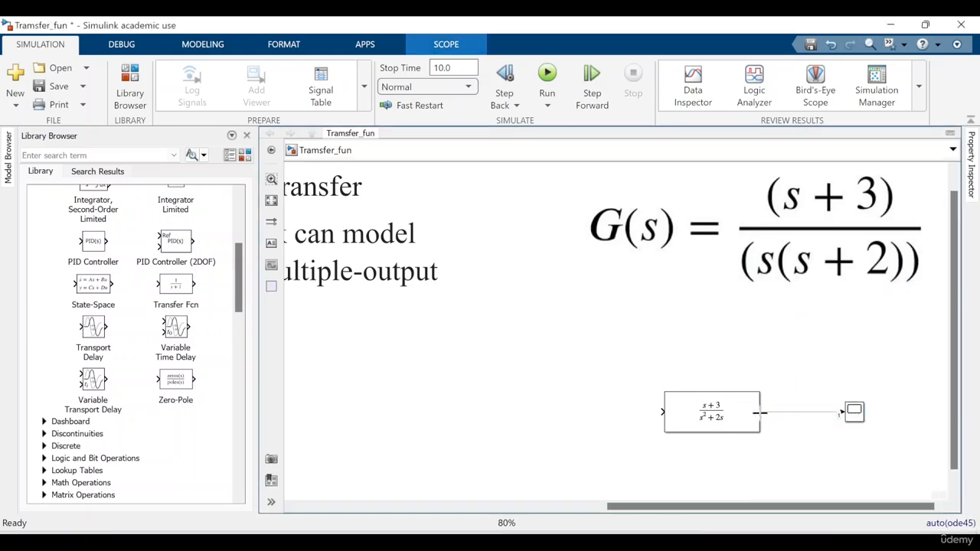
Add a Constant block feeding the third Transfer Fcn block's input and branch its signal to a second input of the new Scope
double_click(552, 432)
type("d")
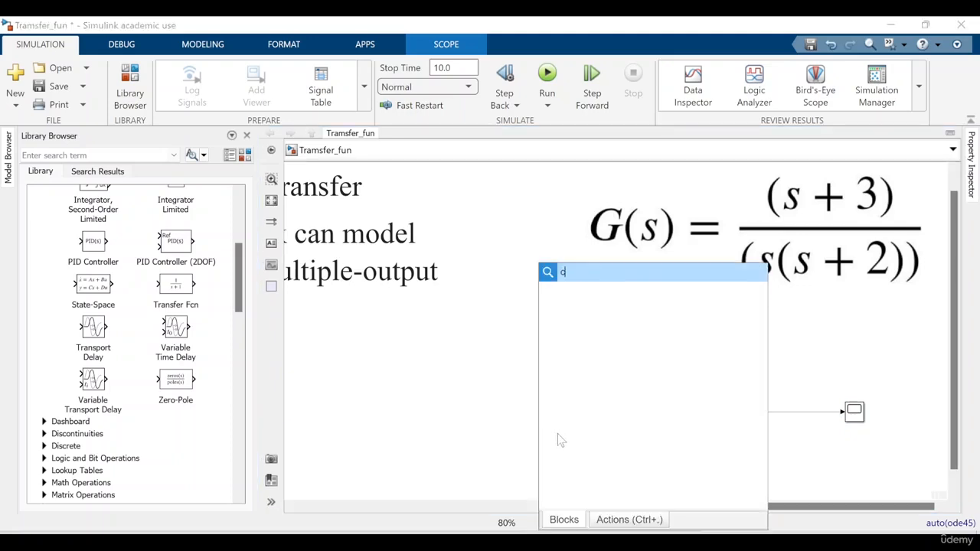
type("o")
key("Return")
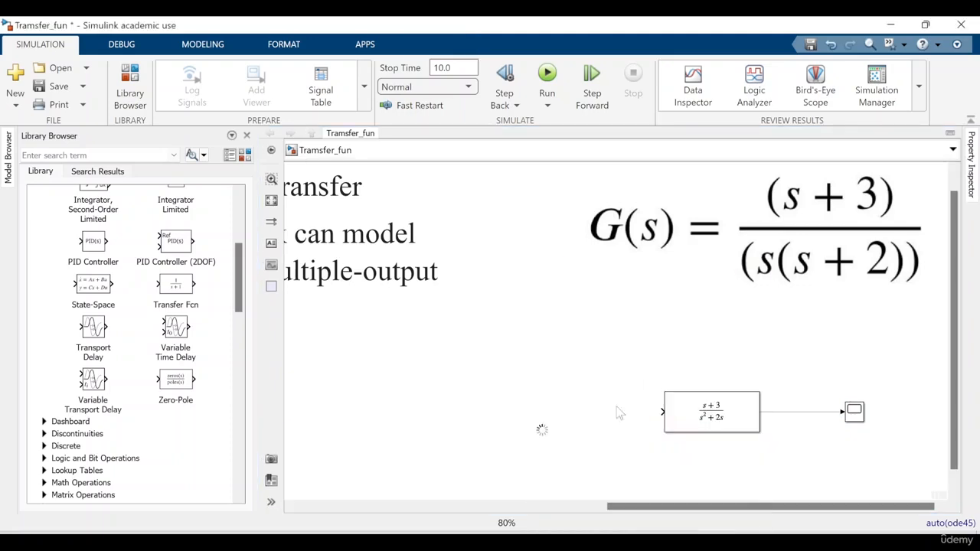
left_click_drag(547, 434, 557, 416)
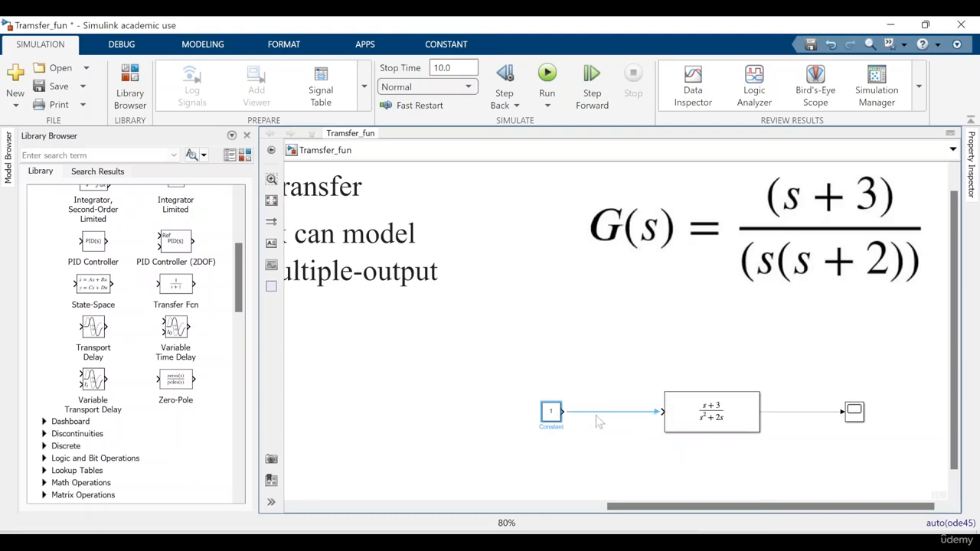
left_click(593, 418)
left_click_drag(840, 413, 627, 412)
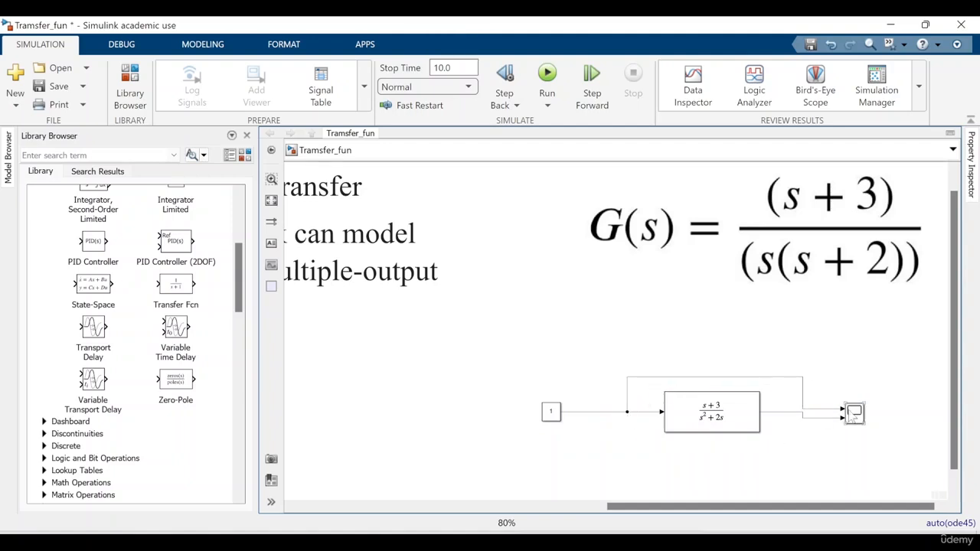
left_click(854, 414)
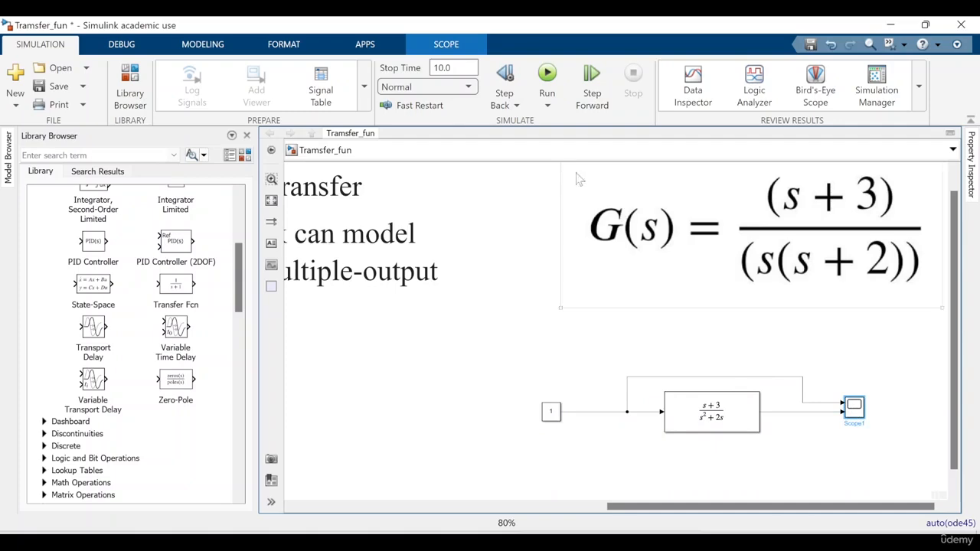
Run the simulation, view the new Scope's plot with its legend turned on, and close the plot
left_click(547, 89)
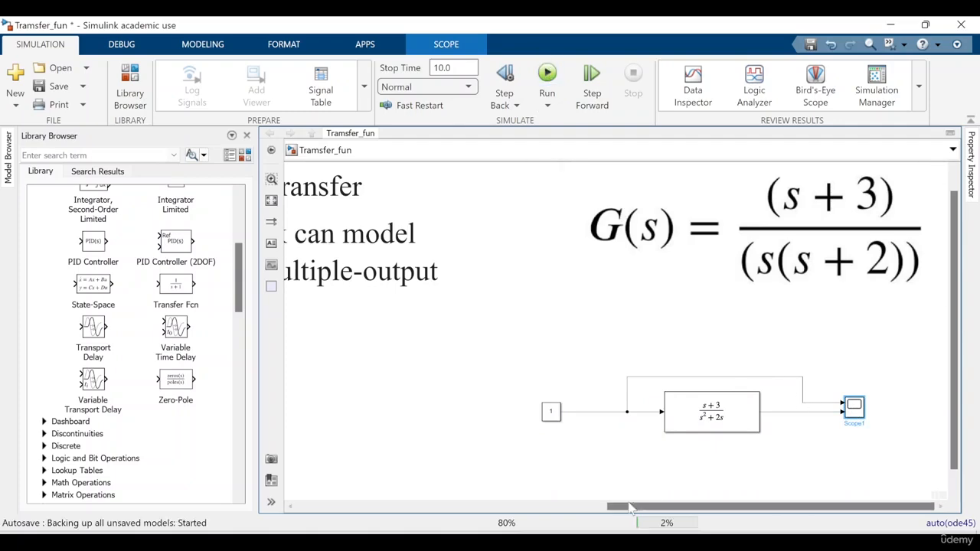
double_click(853, 406)
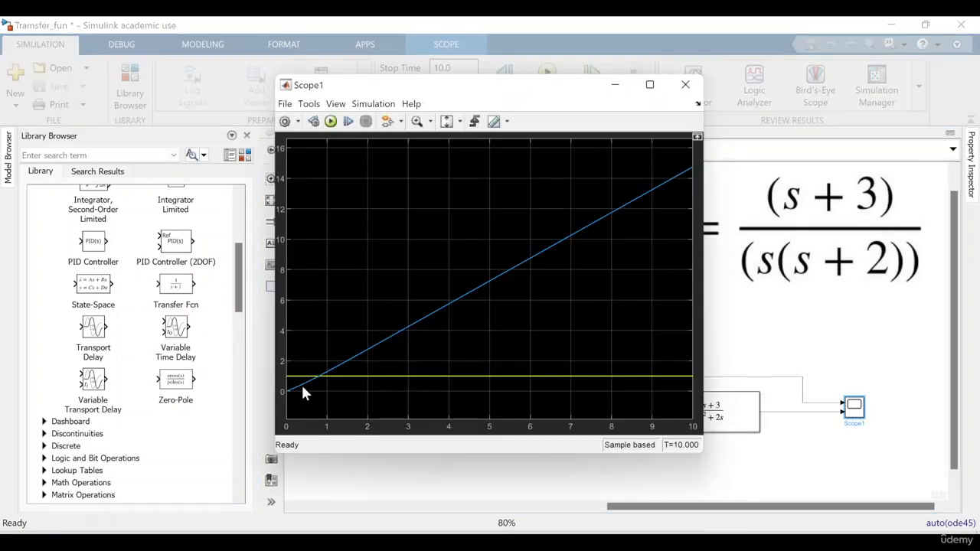
left_click(335, 103)
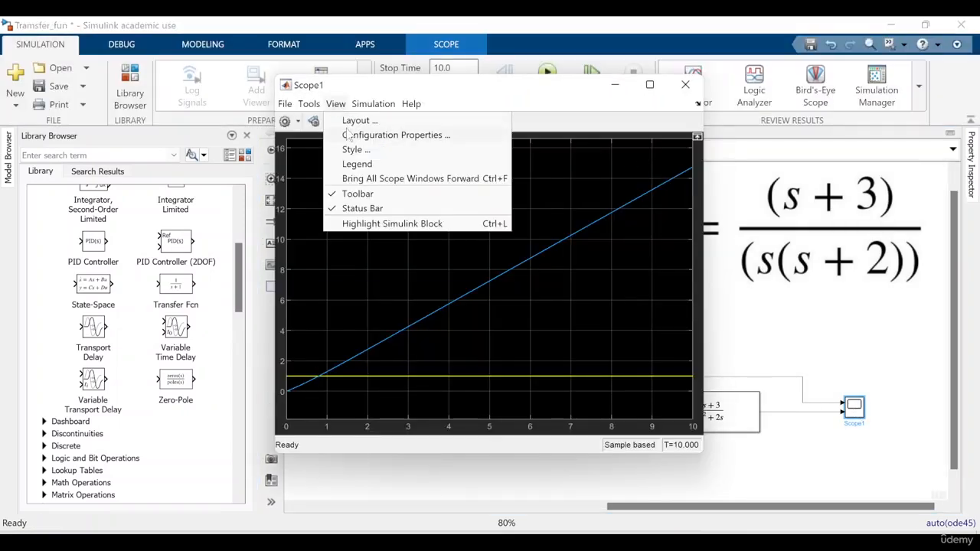
left_click(357, 164)
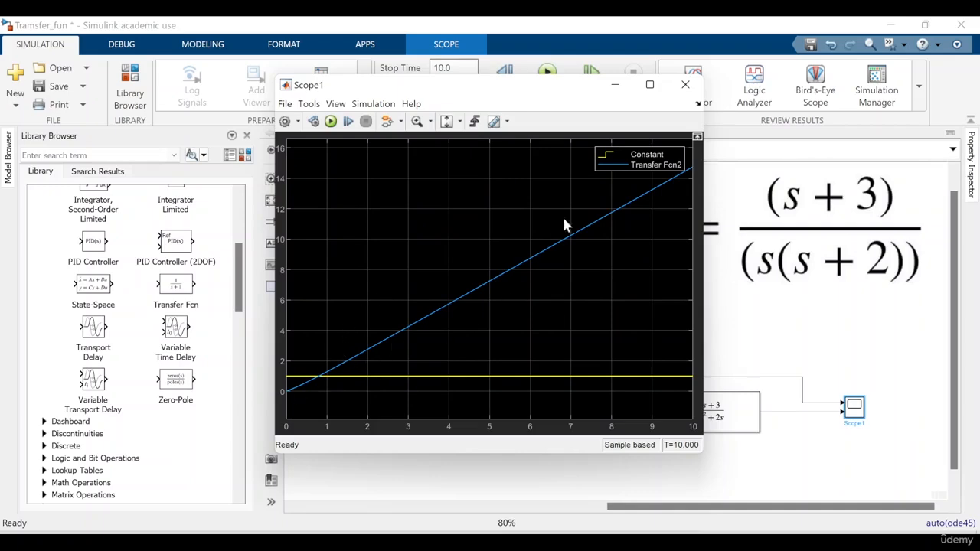
left_click(685, 84)
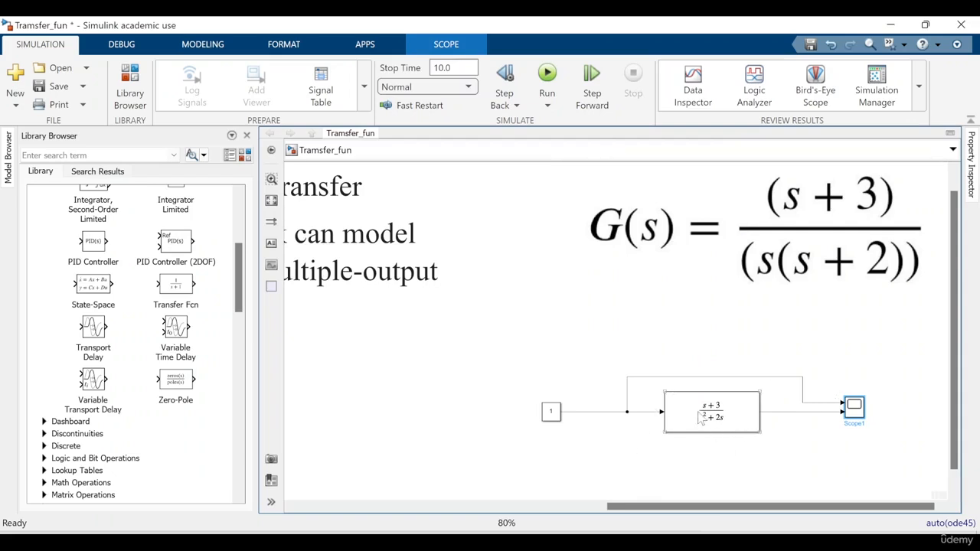
Delete the branch from the Constant to the Scope and add a fourth Transfer Fcn block beneath the third one
left_click(731, 377)
key("Delete")
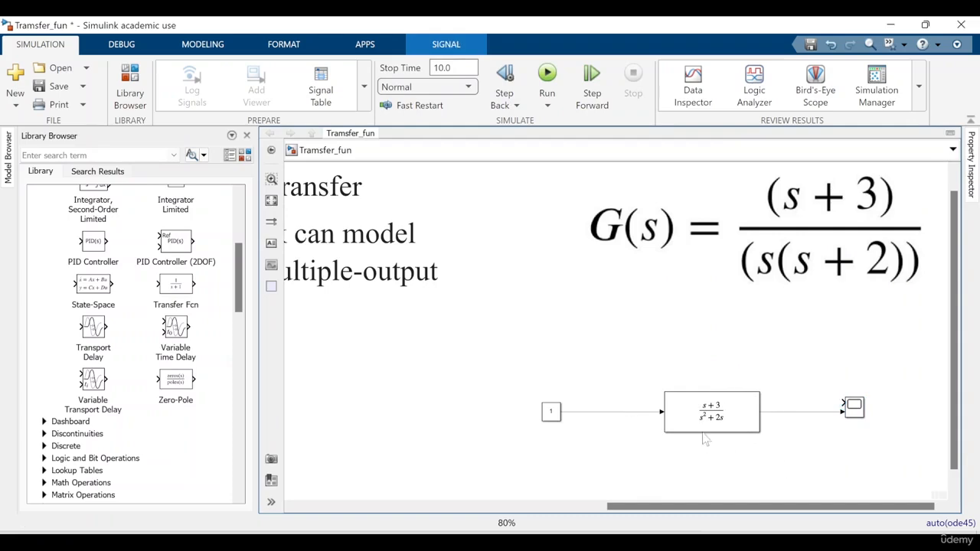
double_click(701, 467)
type("tr")
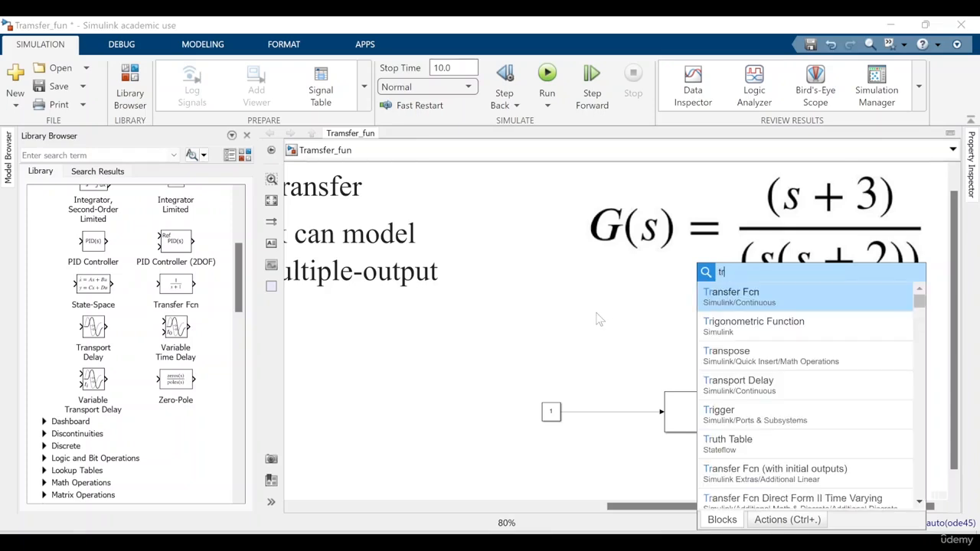
left_click(735, 304)
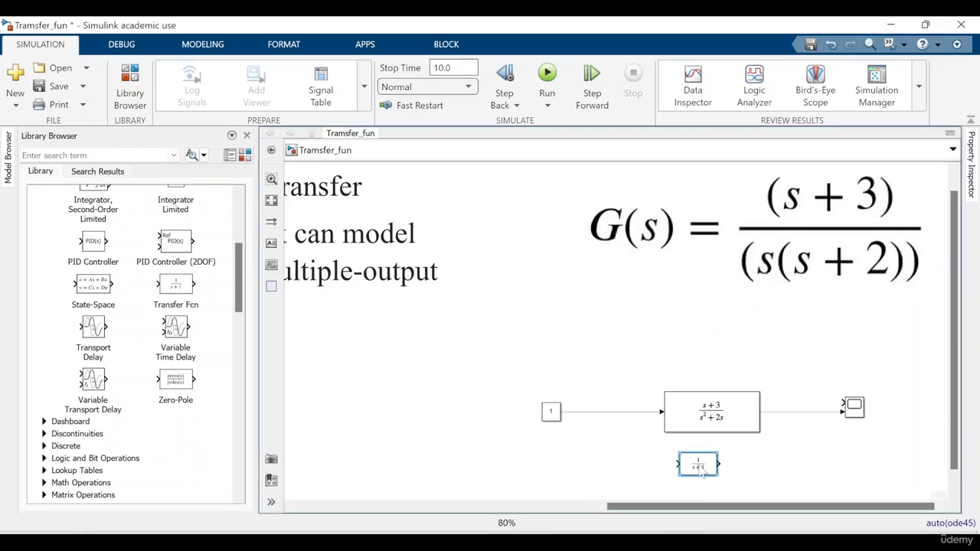
Open the fourth Transfer Fcn block's parameters and set its numerator coefficients to [1 3]
double_click(698, 465)
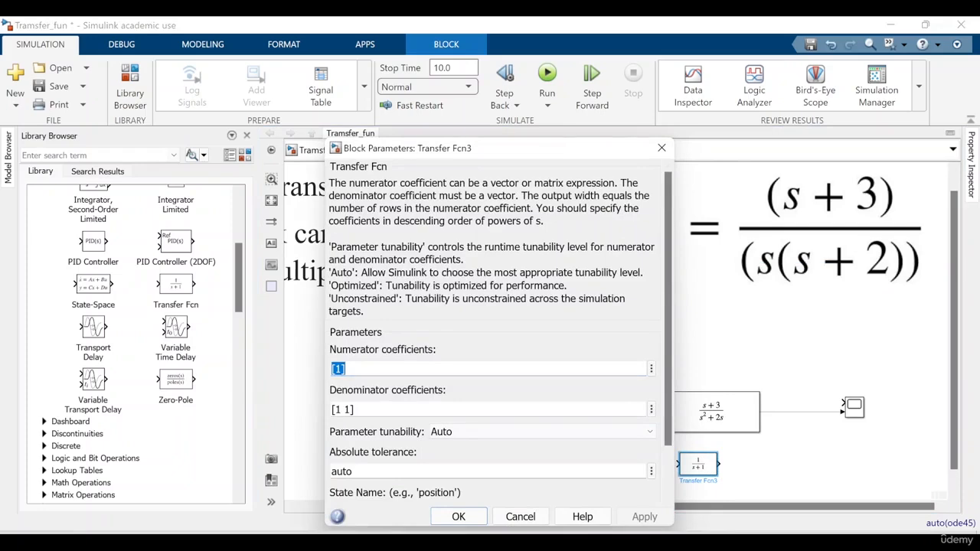
left_click(342, 369)
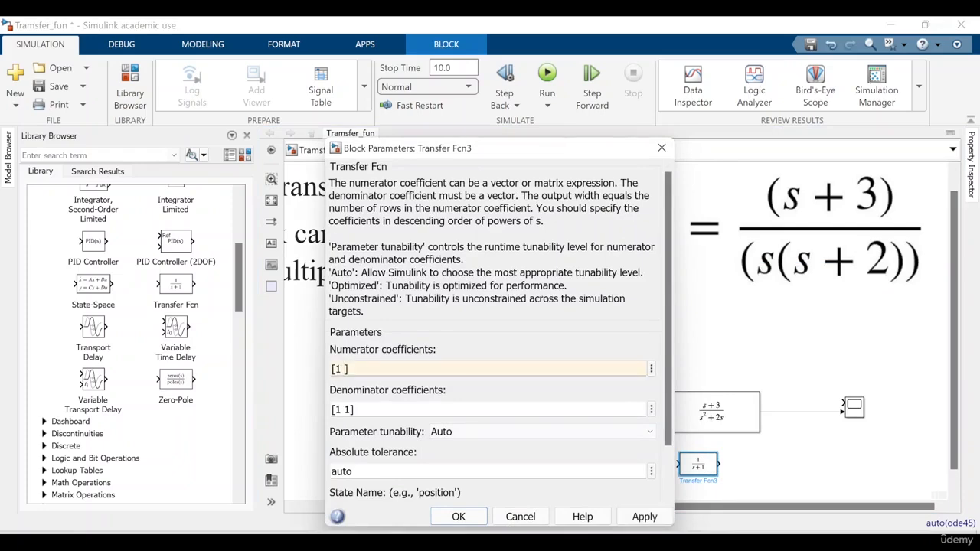
type("3")
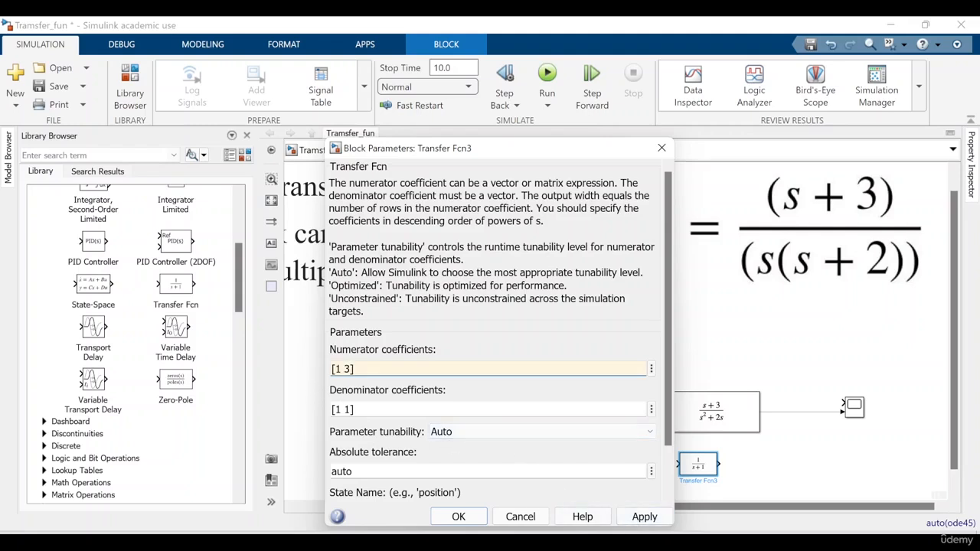
Apply denominator coefficients [1 2] to the fourth Transfer Fcn block, close its parameters and enlarge the block
left_click(352, 410)
left_click(353, 409)
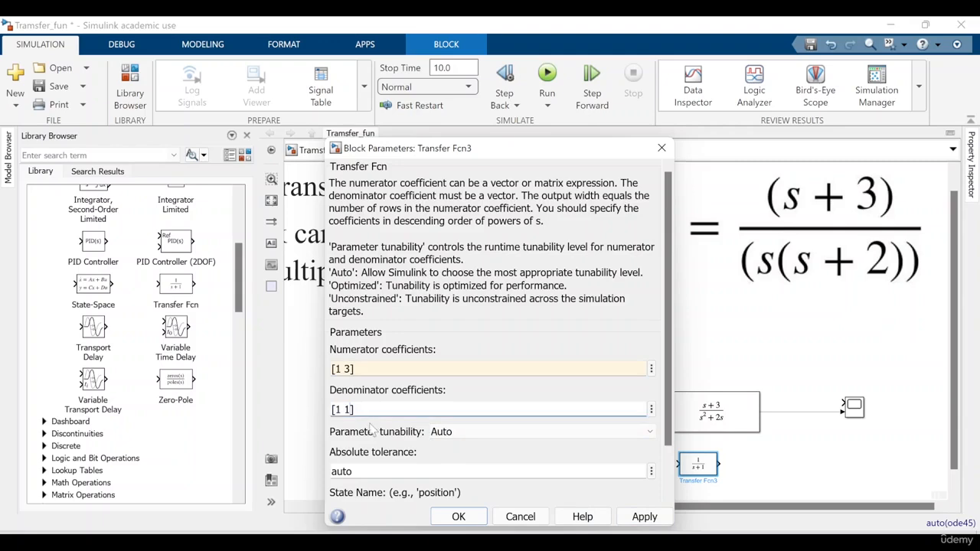
key("BackSpace")
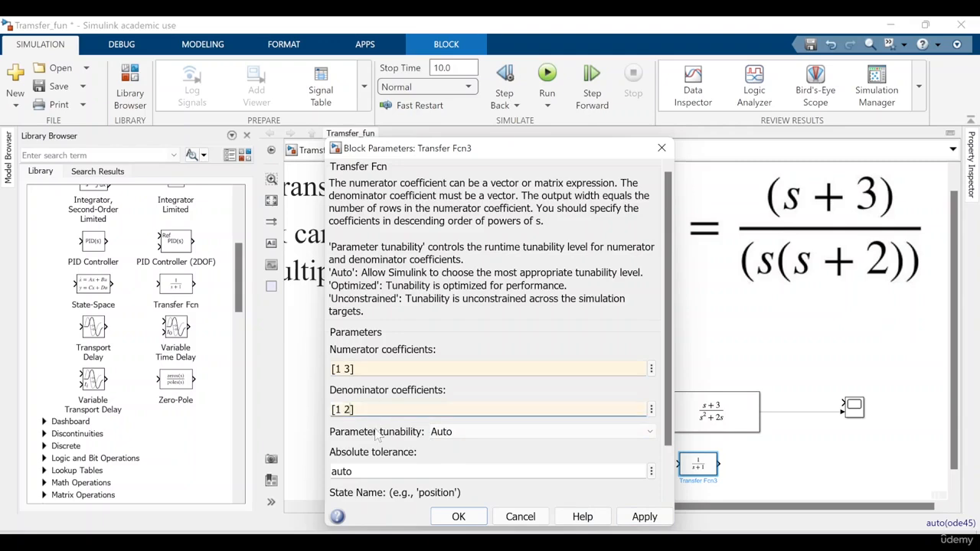
type("2")
left_click(644, 517)
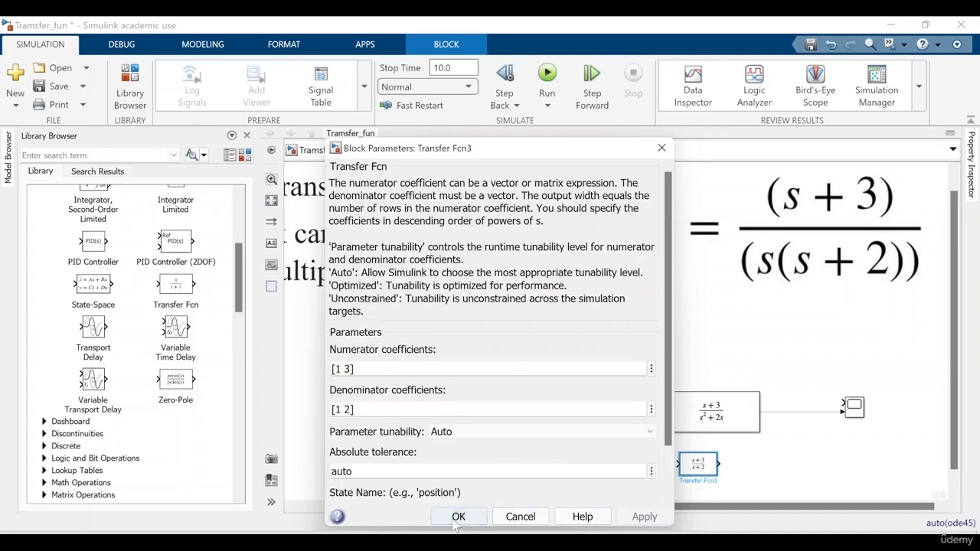
left_click(458, 517)
mouse_move(695, 473)
left_mouse_down()
mouse_move(747, 505)
mouse_move(773, 491)
mouse_move(708, 476)
left_mouse_up()
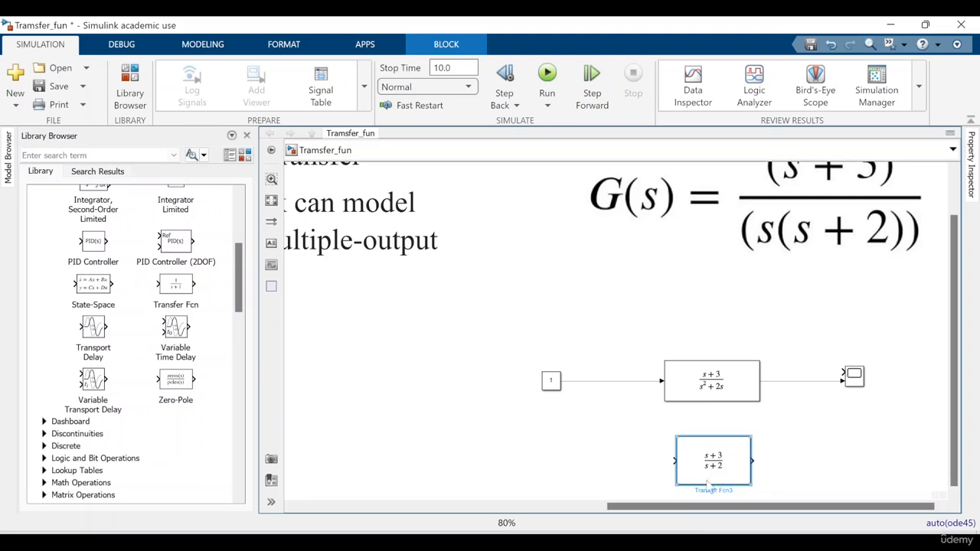
Add an Integrator from the Continuous library ahead of the fourth Transfer Fcn block, connect them, and feed it from a Constant signal branch
left_click_drag(239, 306, 240, 259)
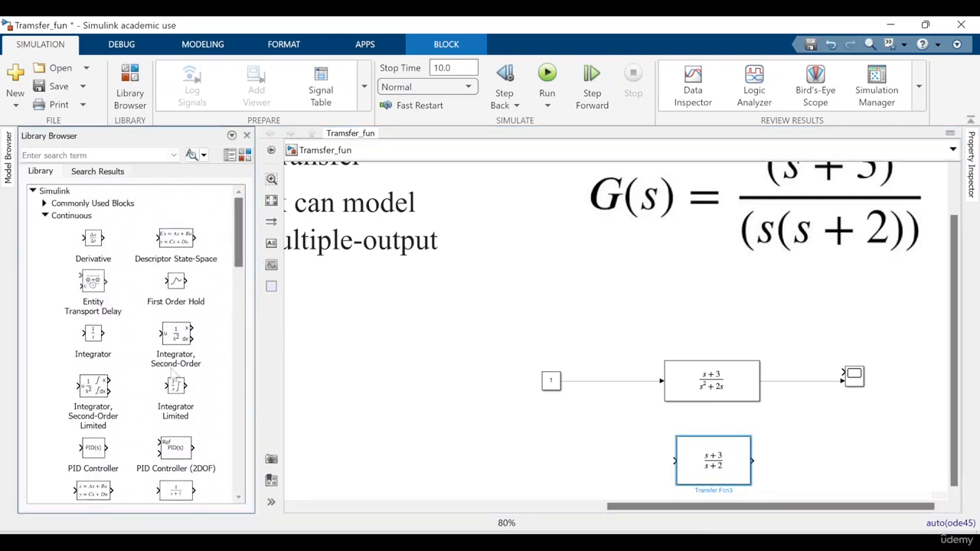
left_click(98, 349)
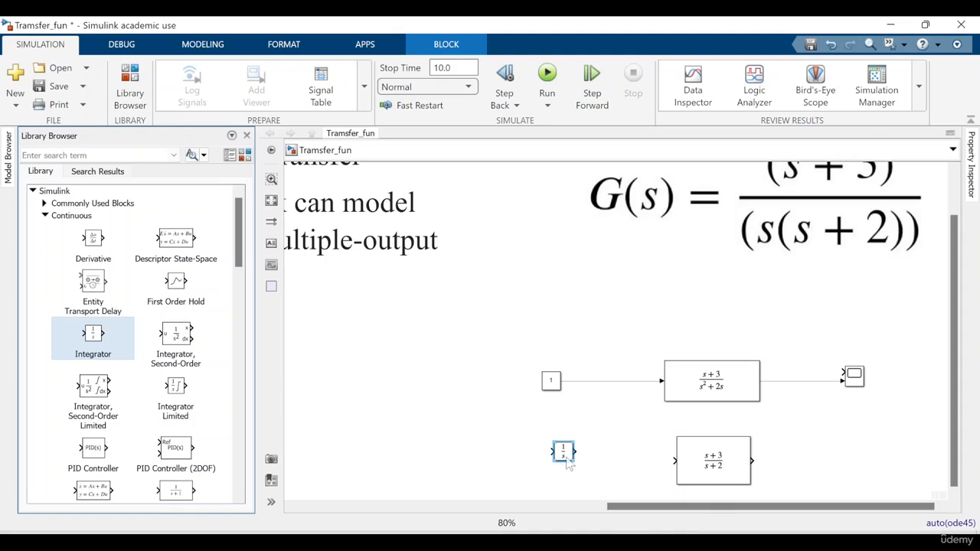
mouse_move(576, 464)
left_mouse_down()
mouse_move(587, 476)
mouse_move(576, 475)
mouse_move(627, 468)
mouse_move(593, 422)
mouse_move(586, 380)
left_mouse_up()
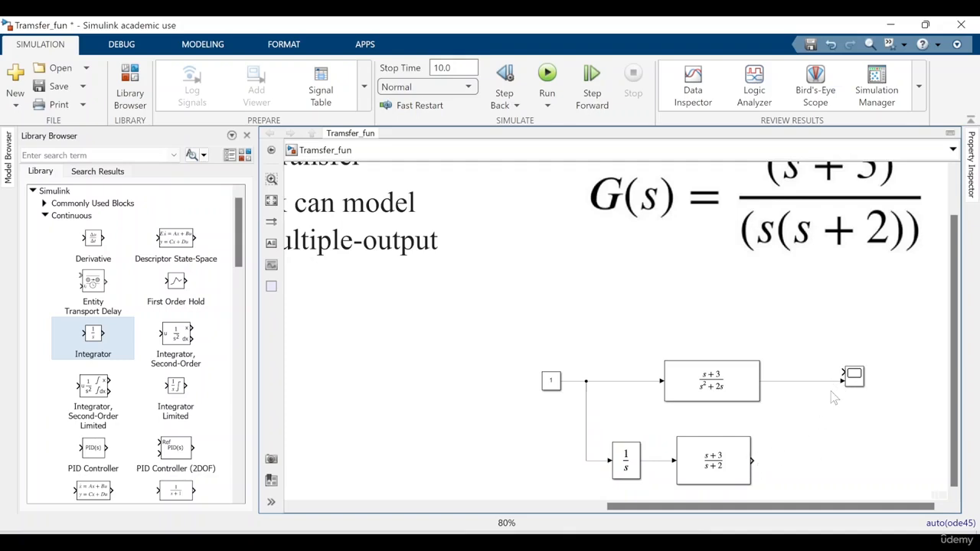
Reposition the Scope between the two paths and connect both Transfer Fcn outputs to its two inputs
left_click_drag(835, 390, 842, 381)
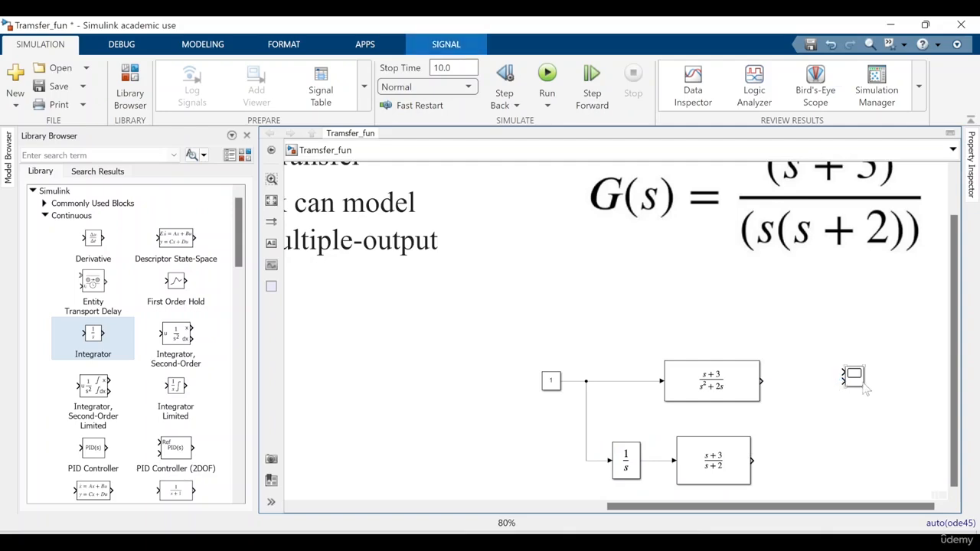
key("ctrl+z")
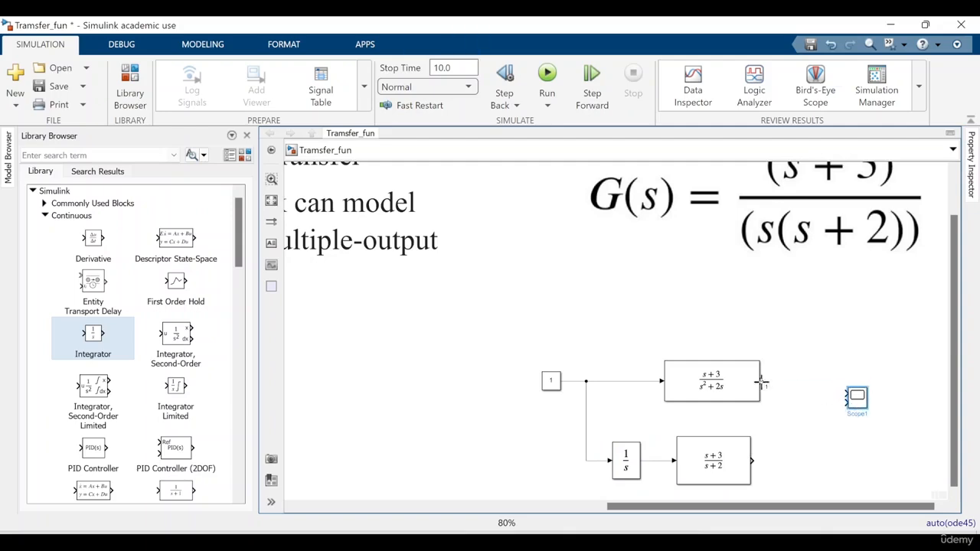
left_click(840, 393)
left_click_drag(751, 462, 842, 401)
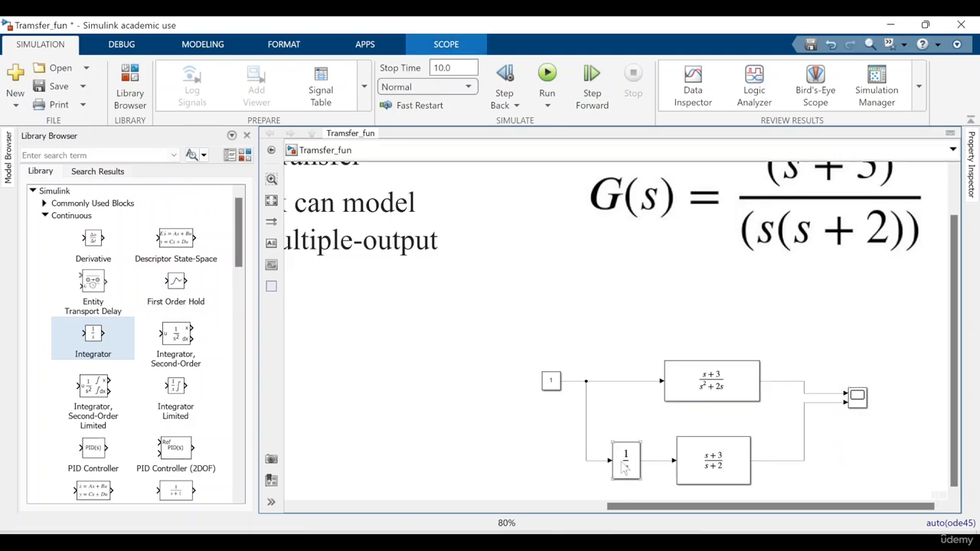
Run the simulation, split the Scope display into two stacked plots to compare both responses, and close the plot
left_click(547, 73)
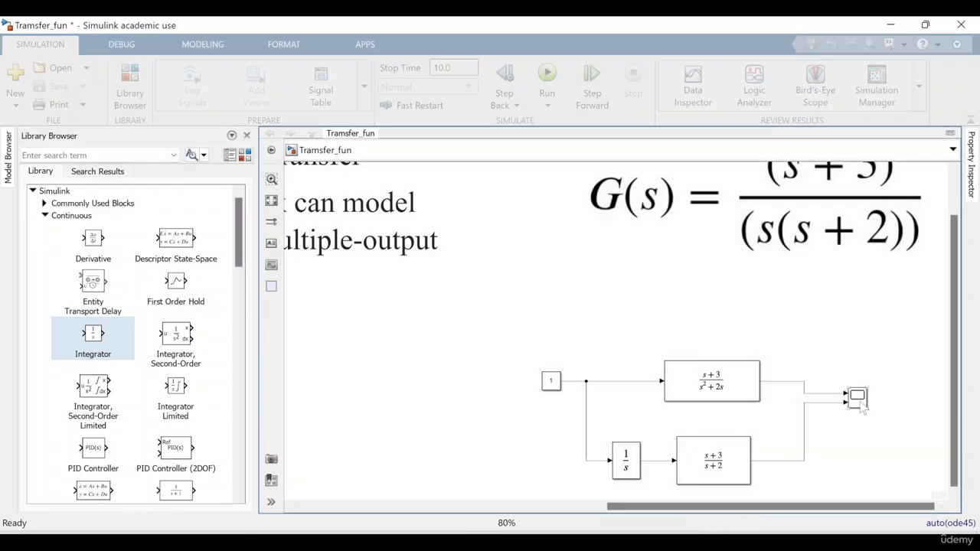
double_click(857, 396)
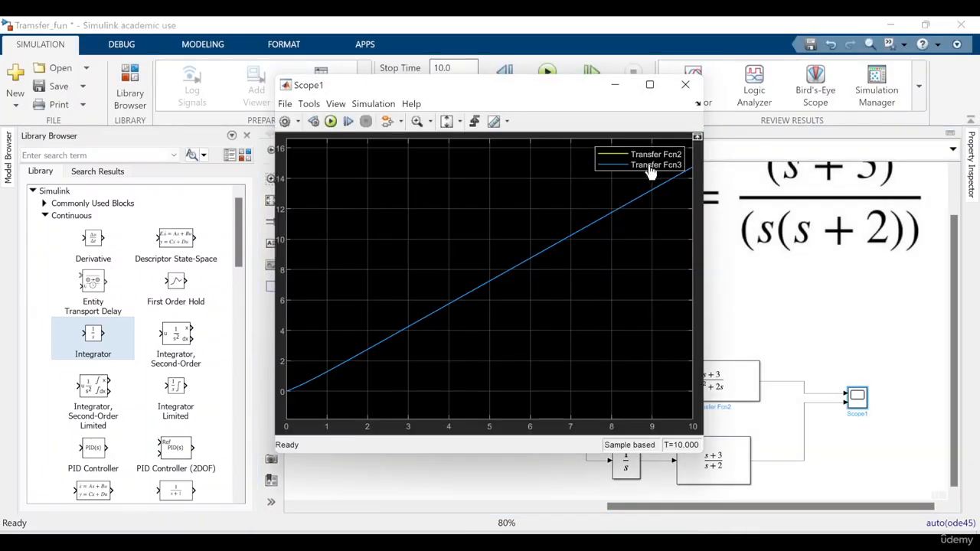
left_click(332, 107)
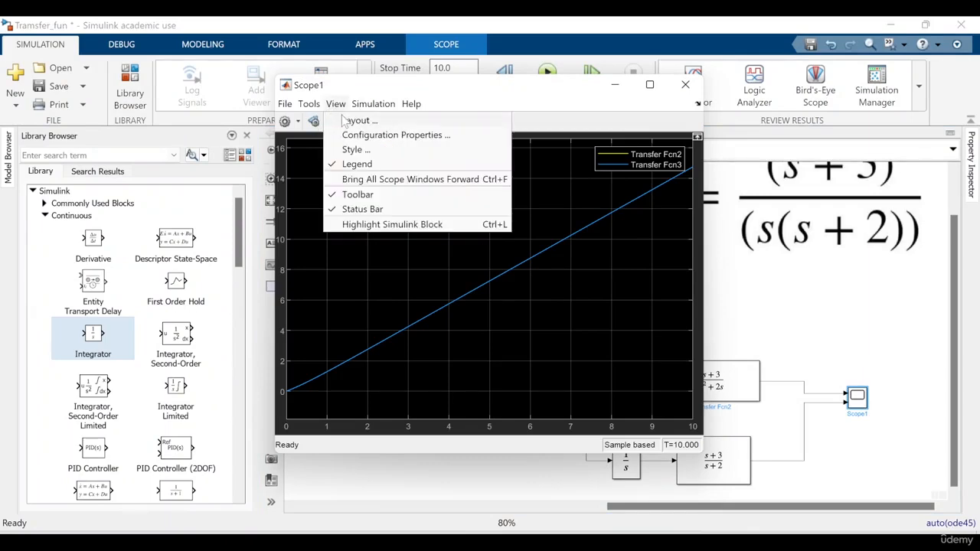
left_click(349, 120)
left_click(348, 143)
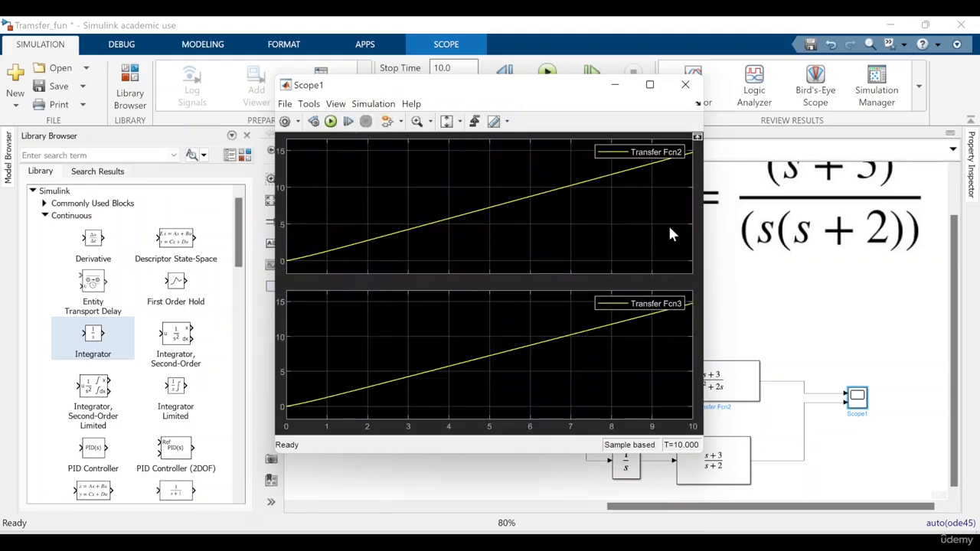
left_click(685, 85)
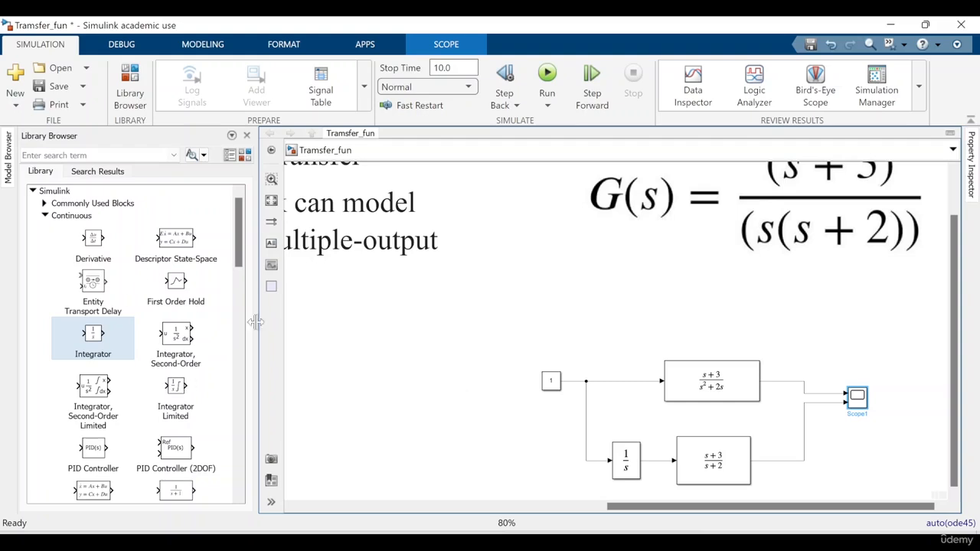
scroll(227, 321, "down", 5)
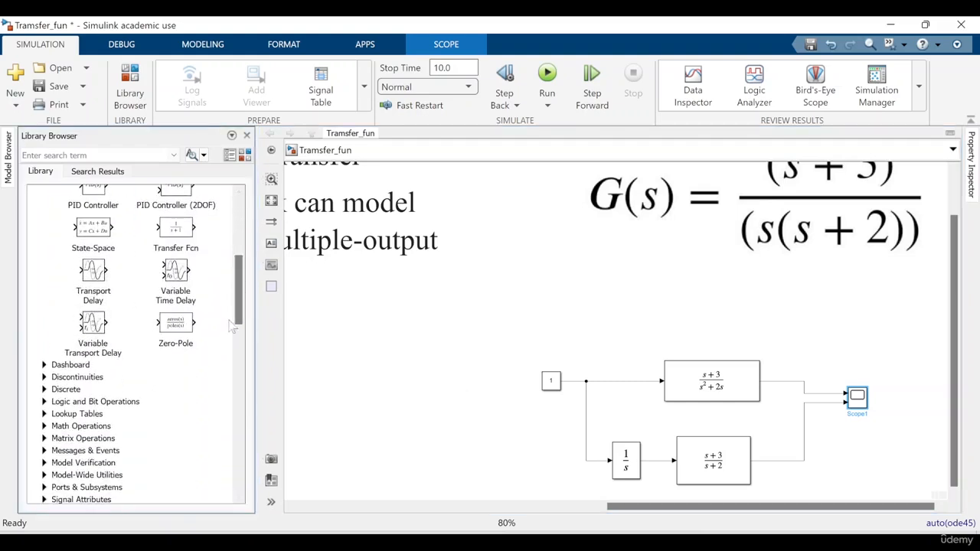
scroll(226, 317, "up", 5)
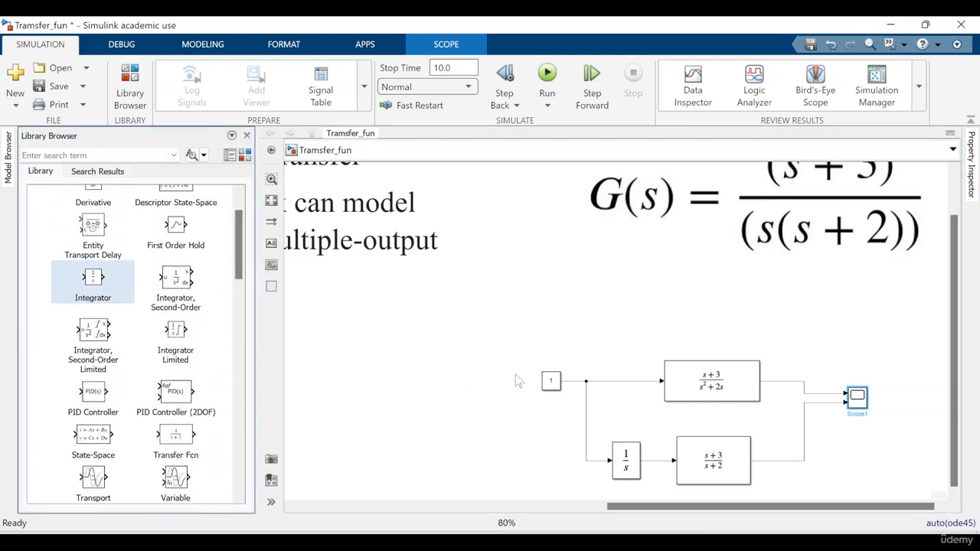
scroll(418, 382, "down", 2)
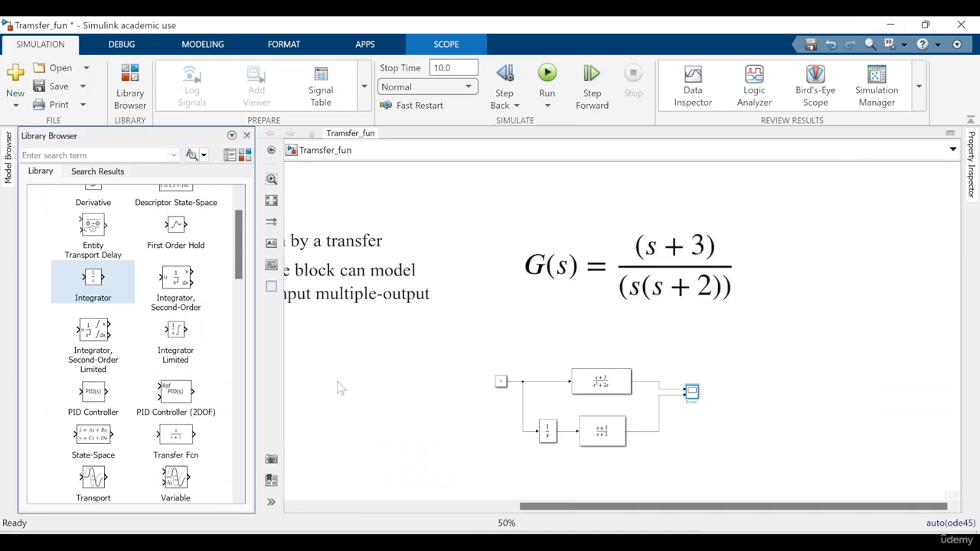
scroll(357, 378, "down", 2)
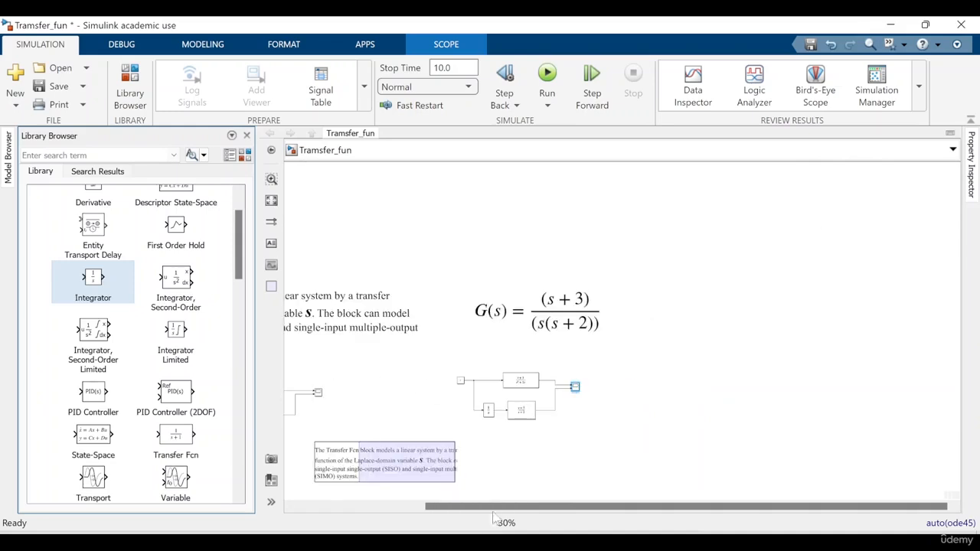